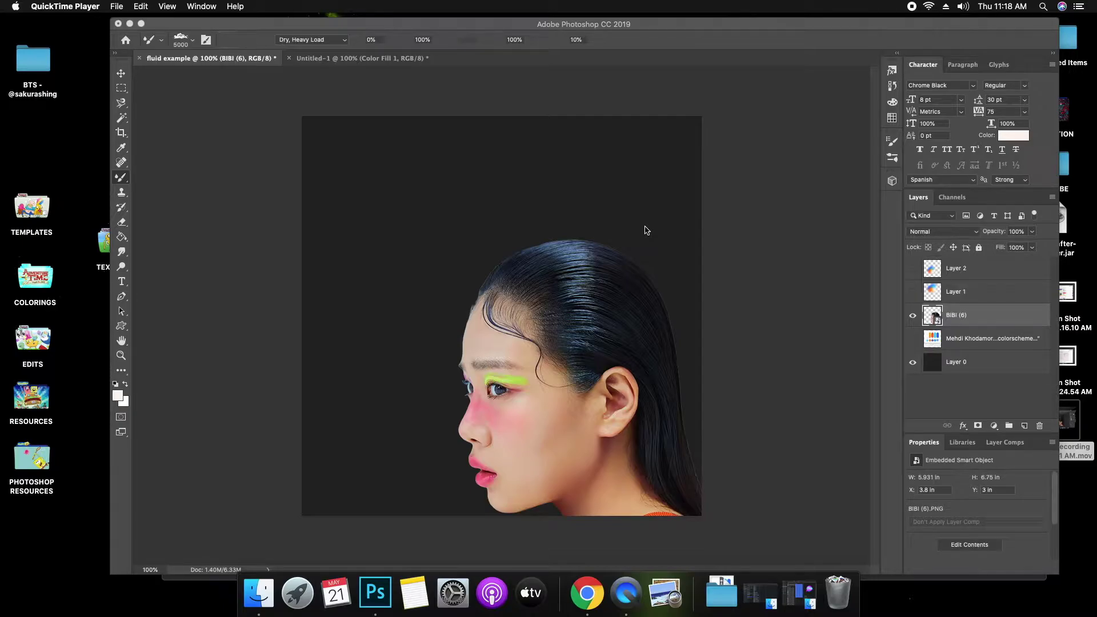
# Switch to Chrome and close the YouTube and screen-recording search tabs, keeping the Pinterest gradient color palette results open.
pyautogui.click(543, 108)
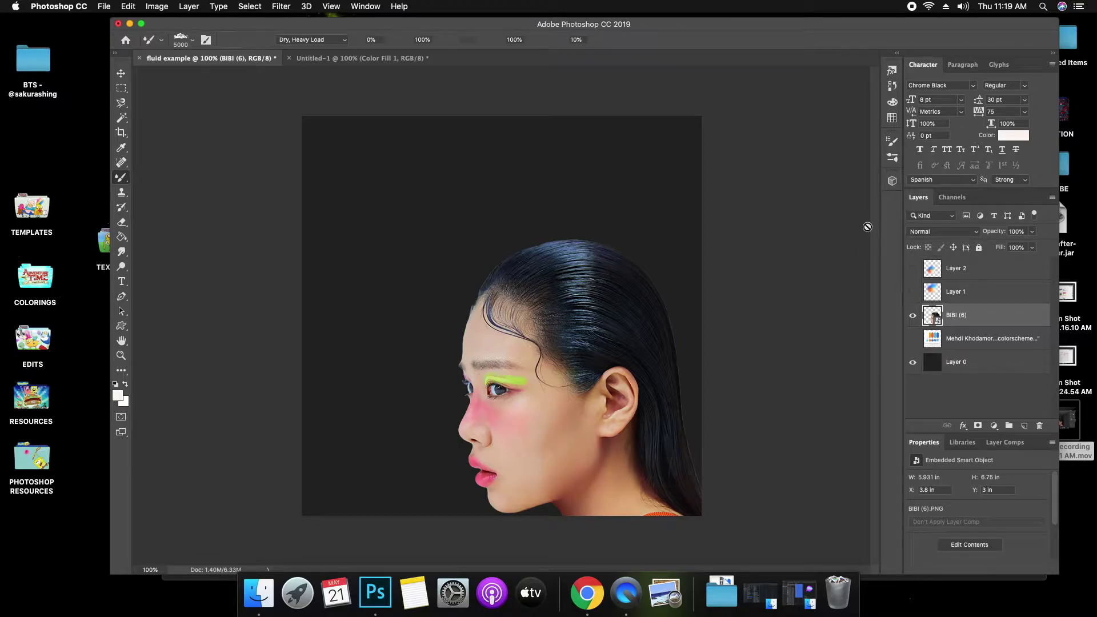
pyautogui.click(212, 578)
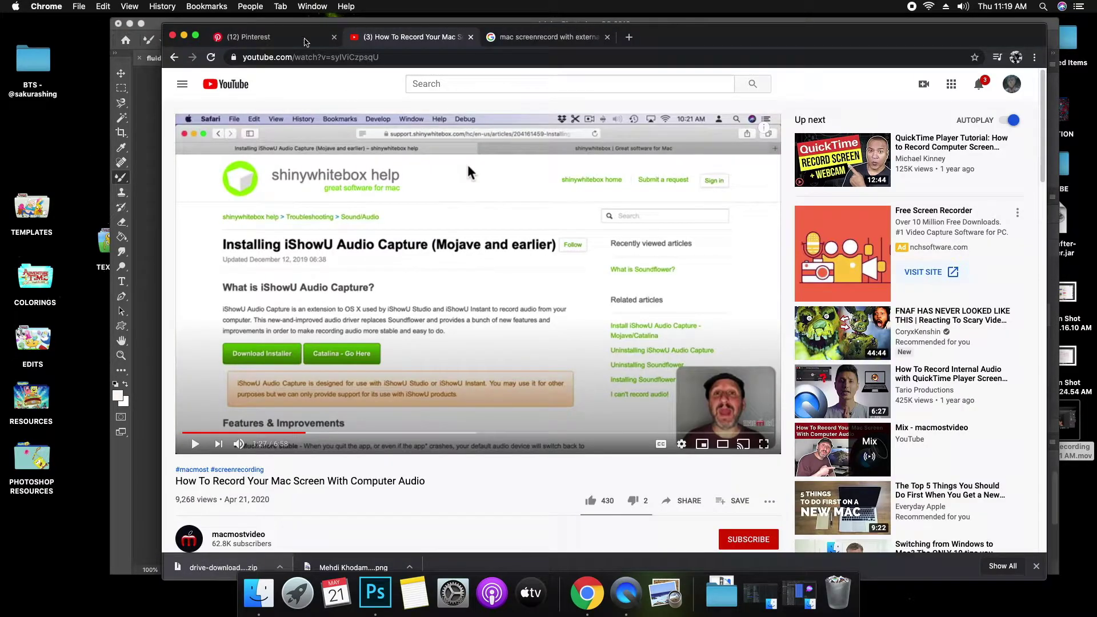
pyautogui.click(305, 39)
pyautogui.click(470, 36)
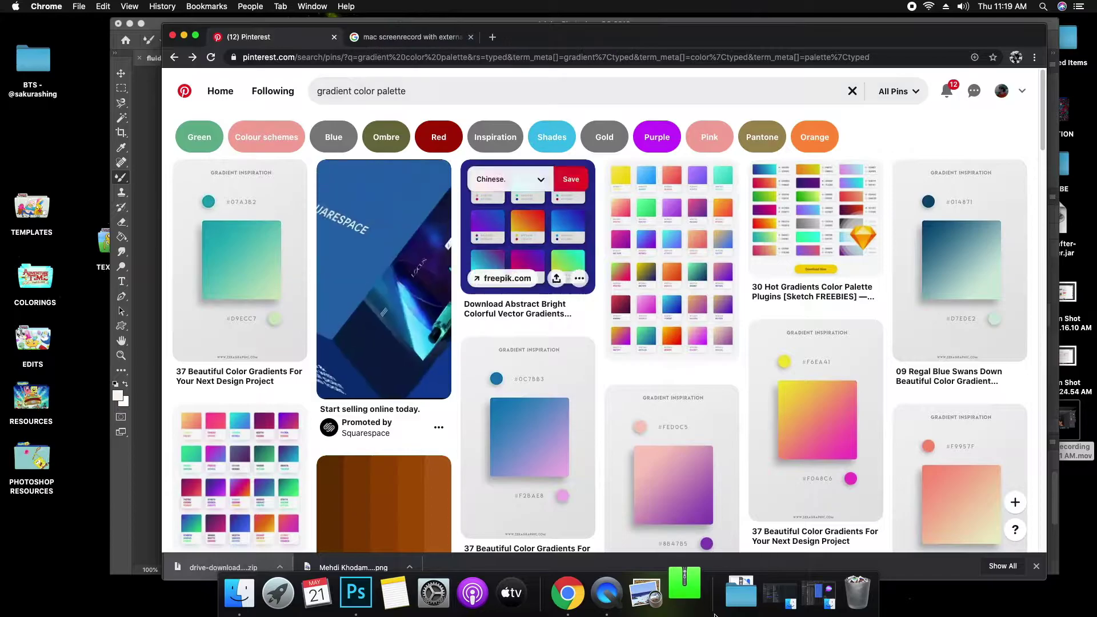
pyautogui.rightClick(697, 590)
pyautogui.click(690, 551)
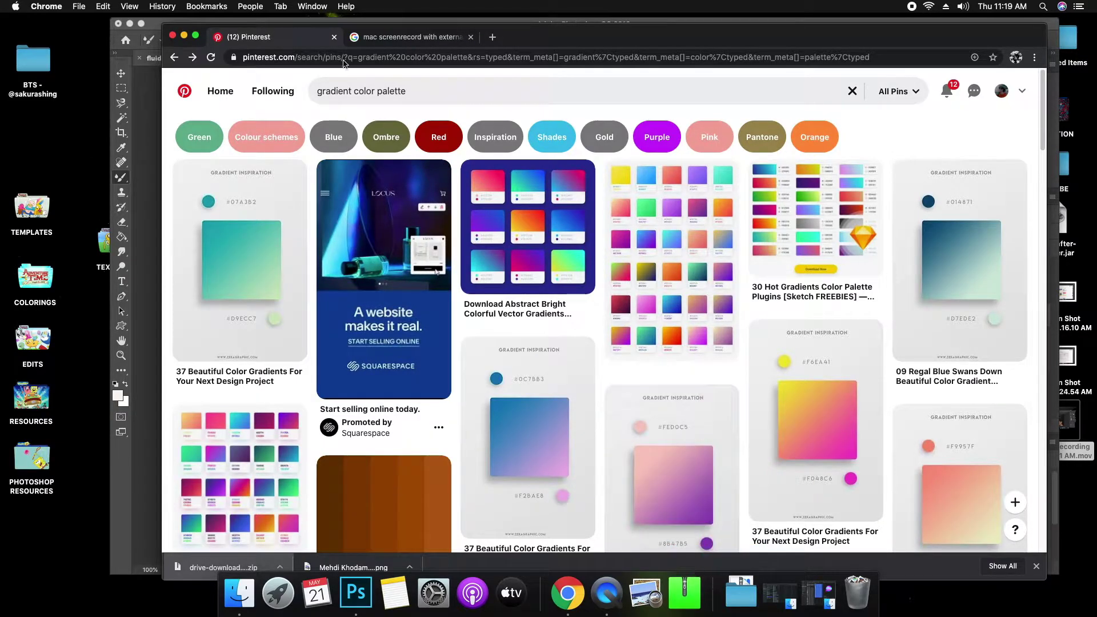
pyautogui.click(470, 37)
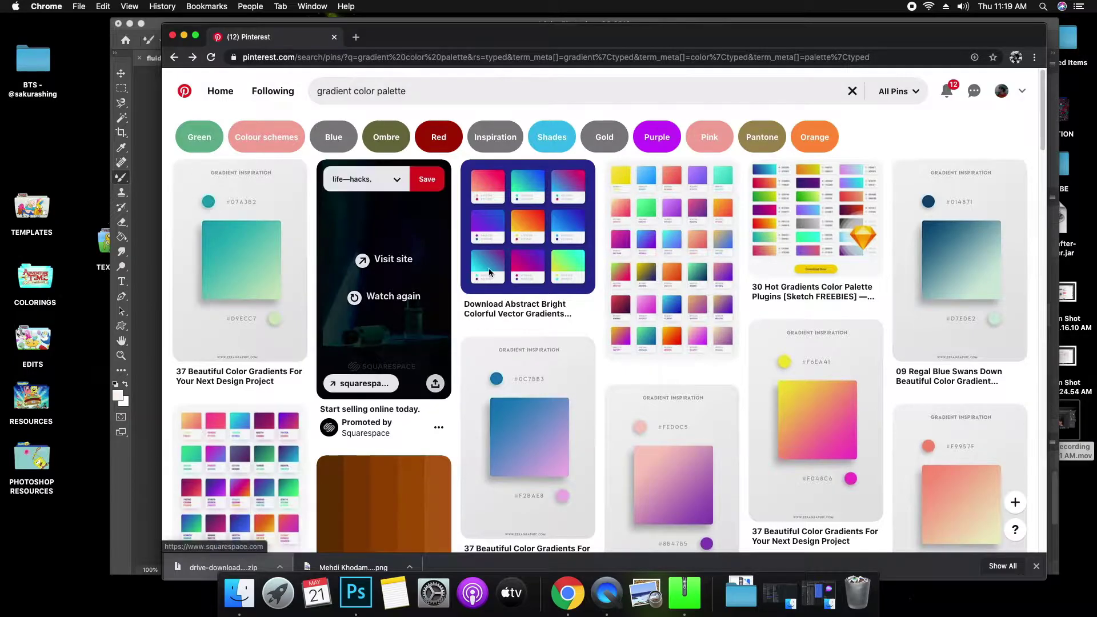
# Look through the gradient color palette pins on Pinterest for color inspiration.
pyautogui.scroll(-4, 369, 401)
pyautogui.scroll(-3, 369, 401)
pyautogui.scroll(7, 400, 342)
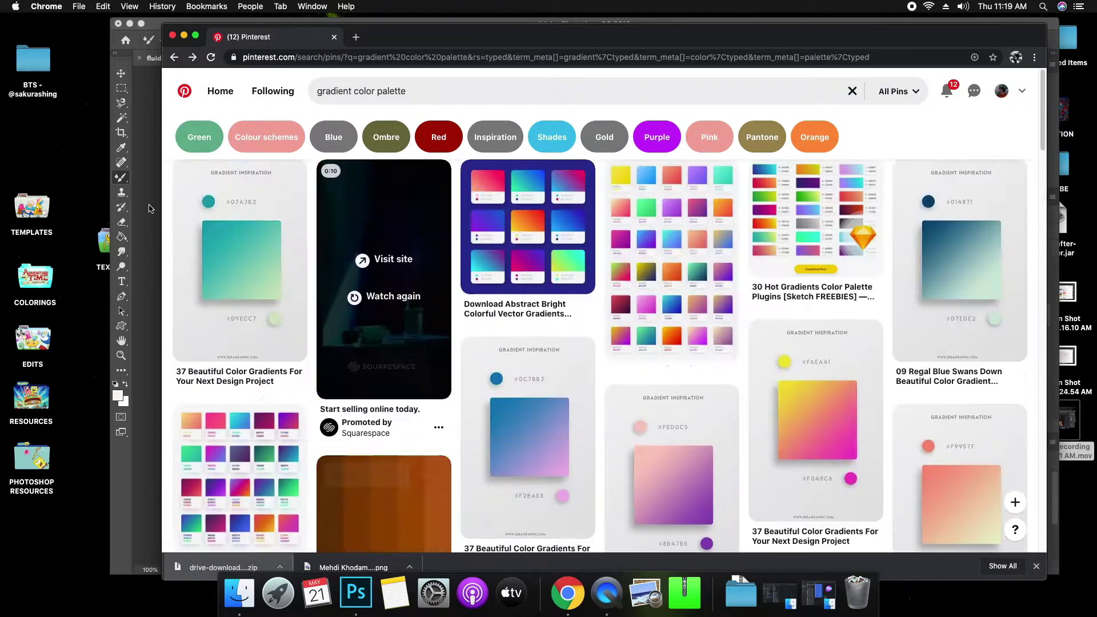
# Return to Photoshop and check the Downloads folder in Finder, closing its window again.
pyautogui.press('super+Tab')
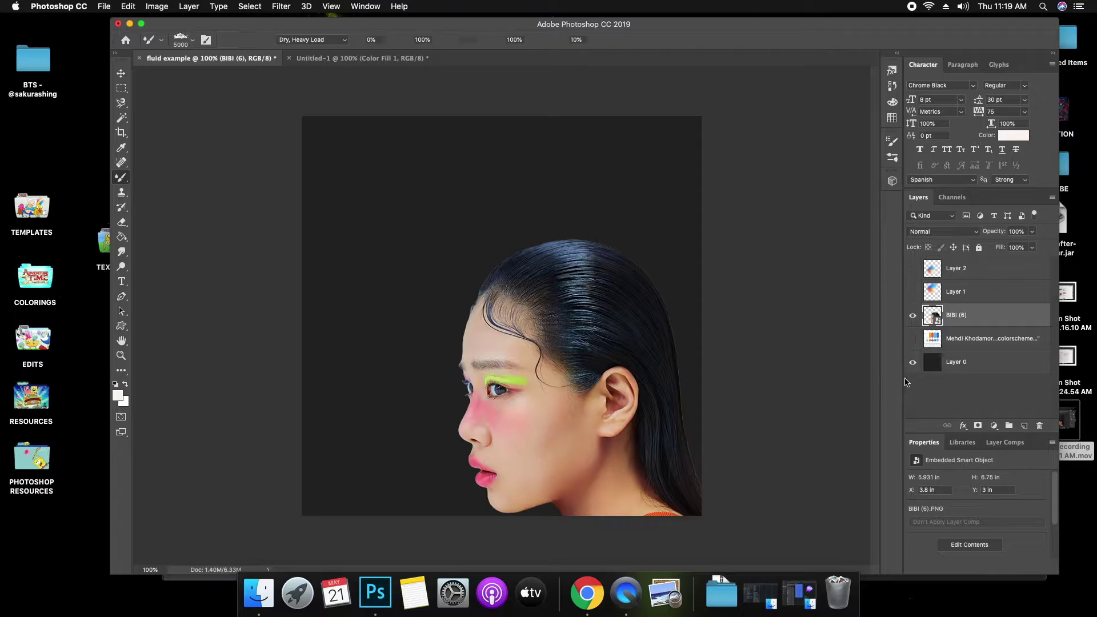
pyautogui.click(722, 591)
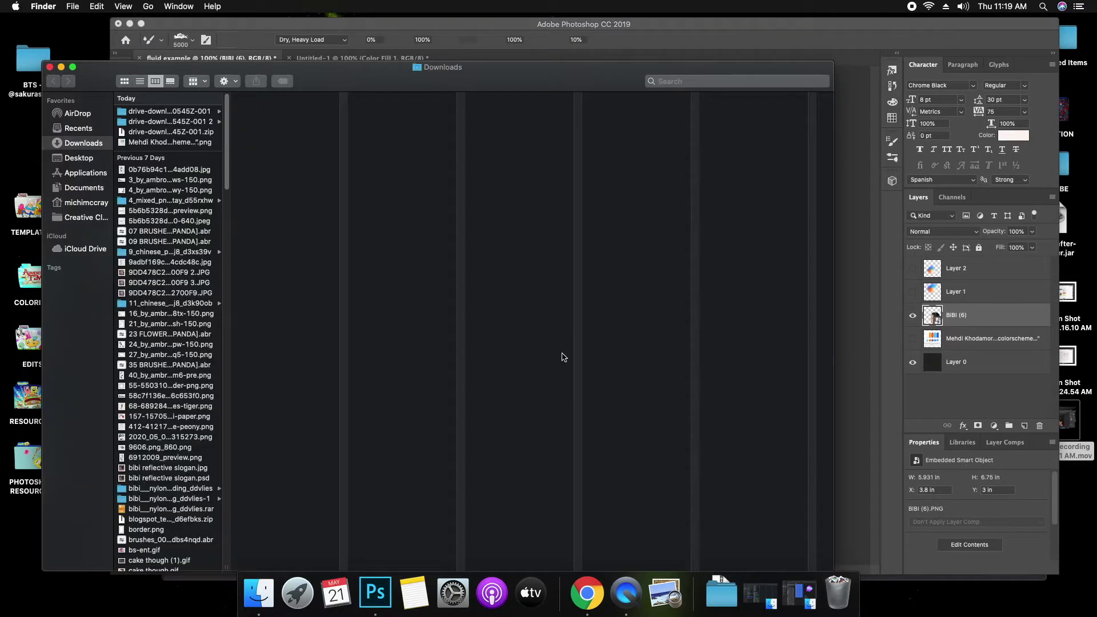
pyautogui.click(49, 67)
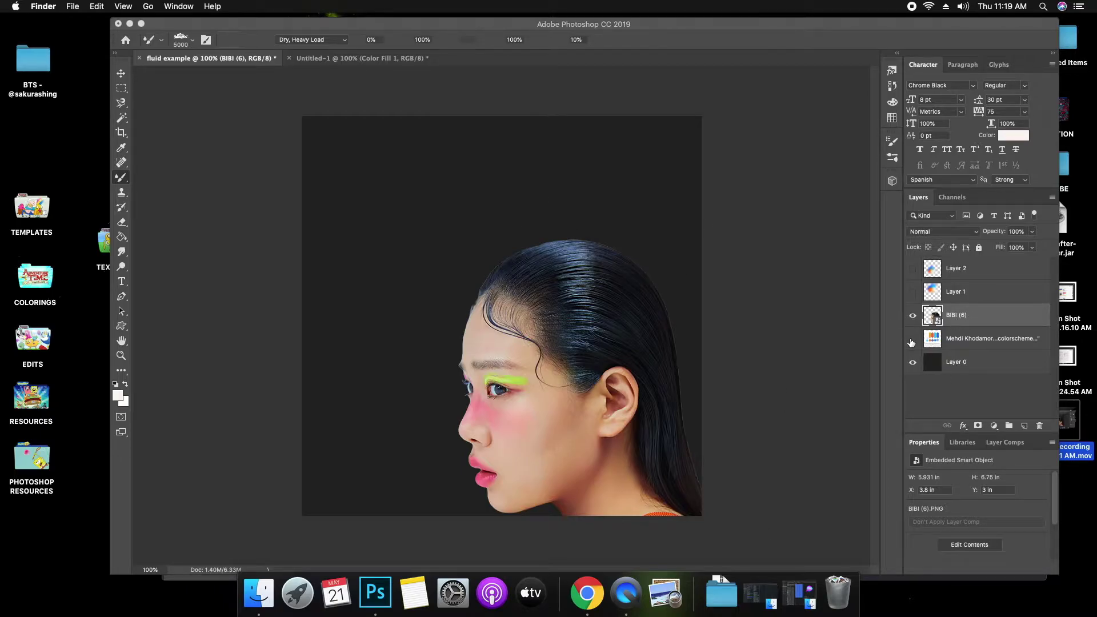
# Choose the Brush tool and show the color scheme image layer beneath the portrait.
pyautogui.moveTo(121, 177); pyautogui.dragTo(166, 177)
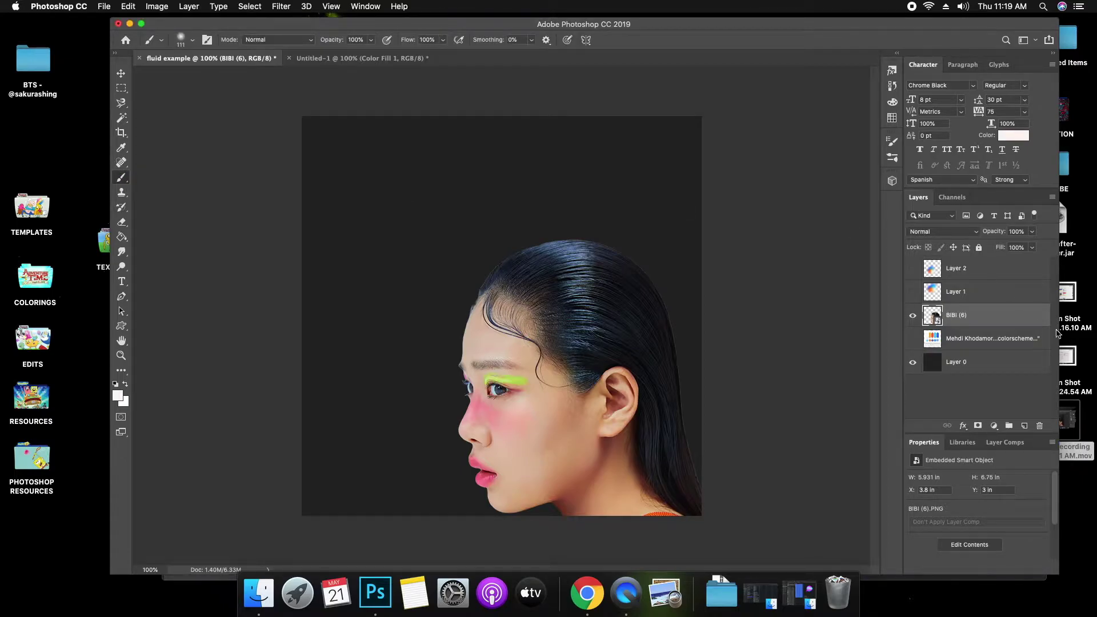
pyautogui.click(913, 339)
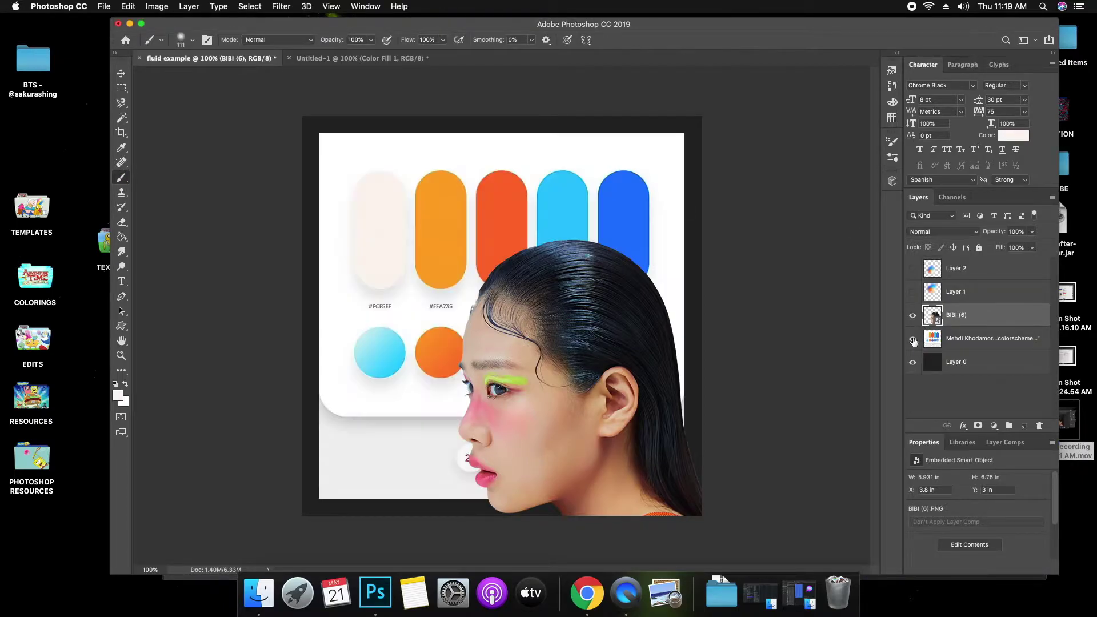
# Preview the sample color blobs on Layer 1 and Layer 2 one at a time, hiding each again.
pyautogui.click(972, 294)
pyautogui.click(972, 316)
pyautogui.click(913, 293)
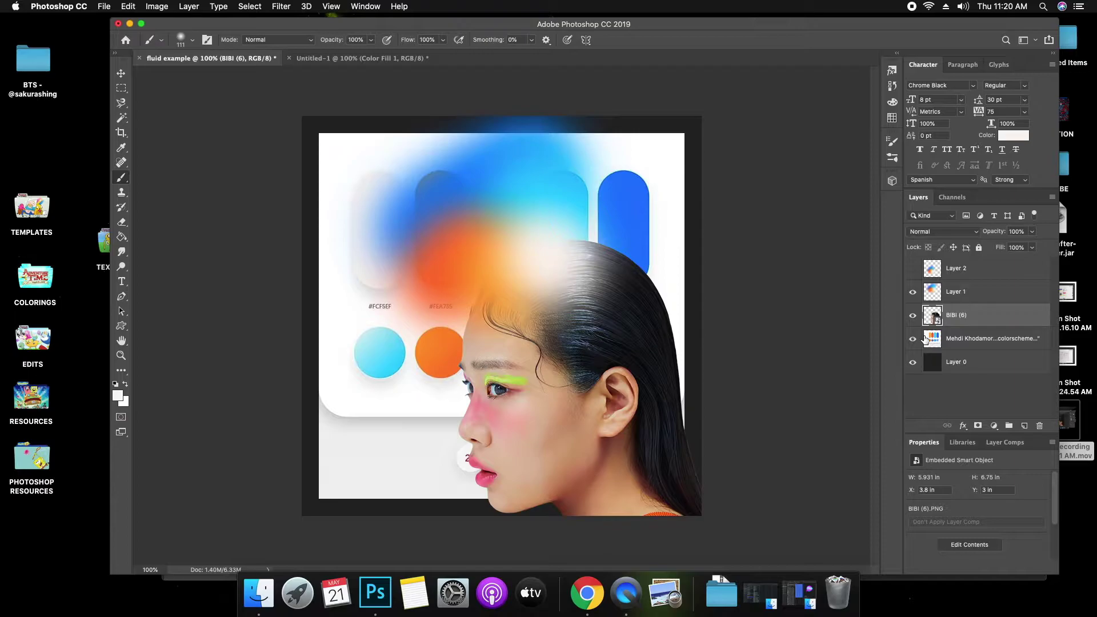
pyautogui.click(912, 292)
pyautogui.click(913, 268)
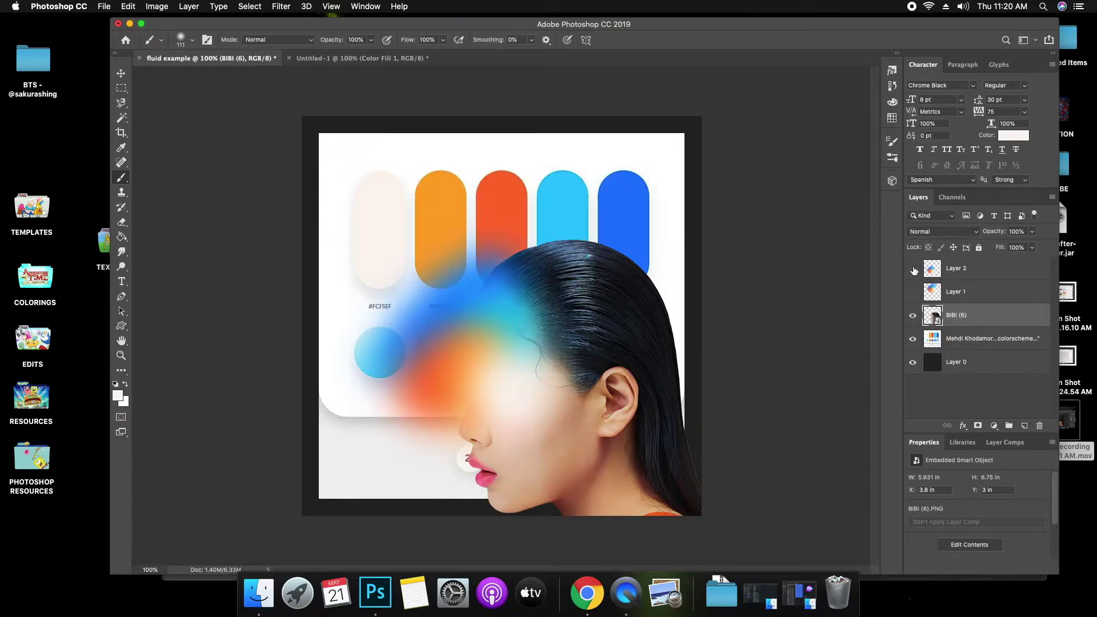
pyautogui.click(913, 268)
# Add a new empty layer above Layer 2 and bring up the brush settings to check size and hardness.
pyautogui.click(965, 276)
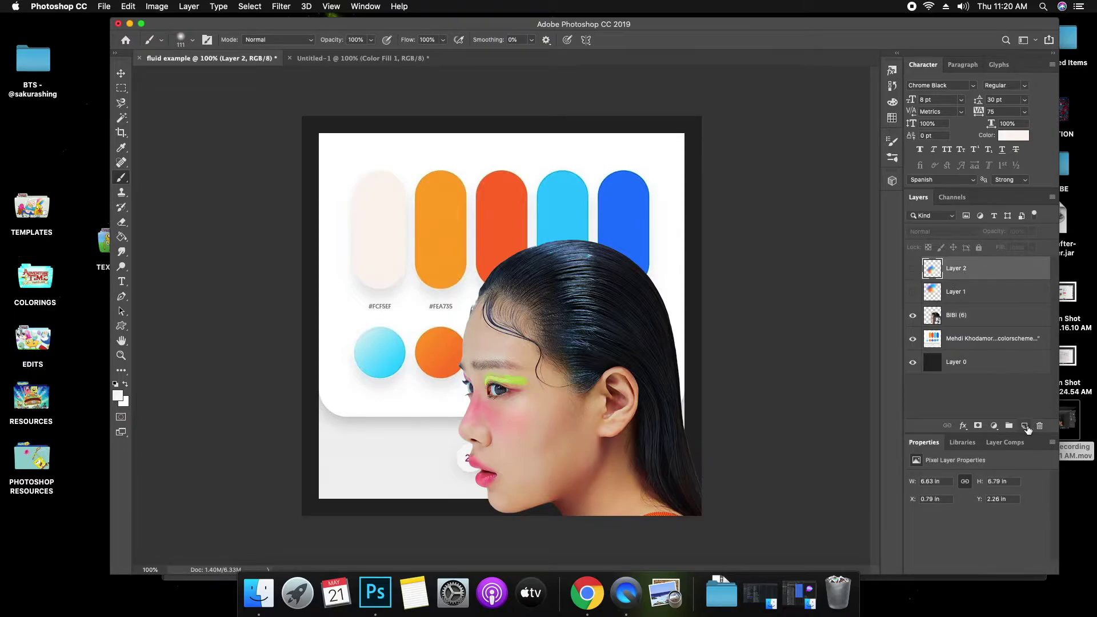
pyautogui.click(1025, 427)
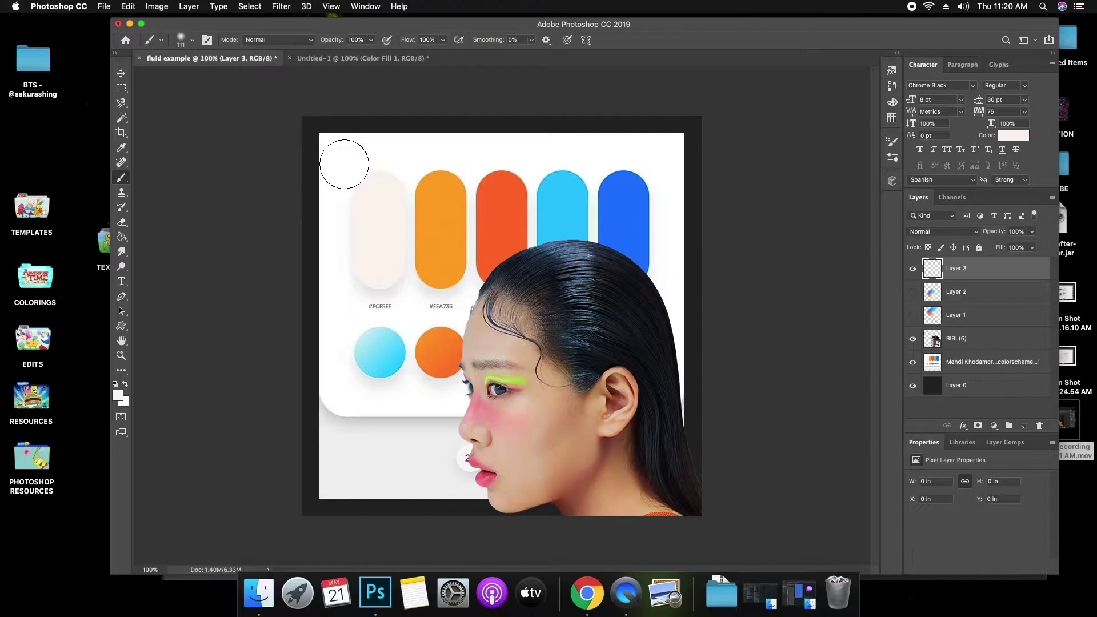
pyautogui.rightClick(409, 238)
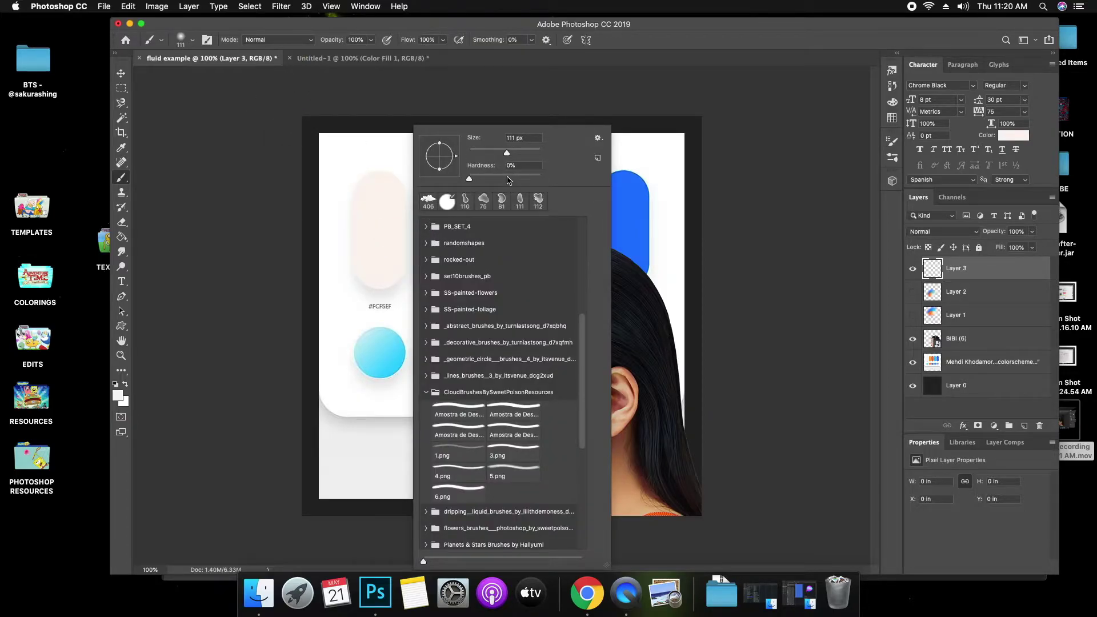
# Sample the palette's dark blue (0077ff) as the foreground color and brush a soft diagonal stroke in front of the woman's forehead.
pyautogui.click(118, 396)
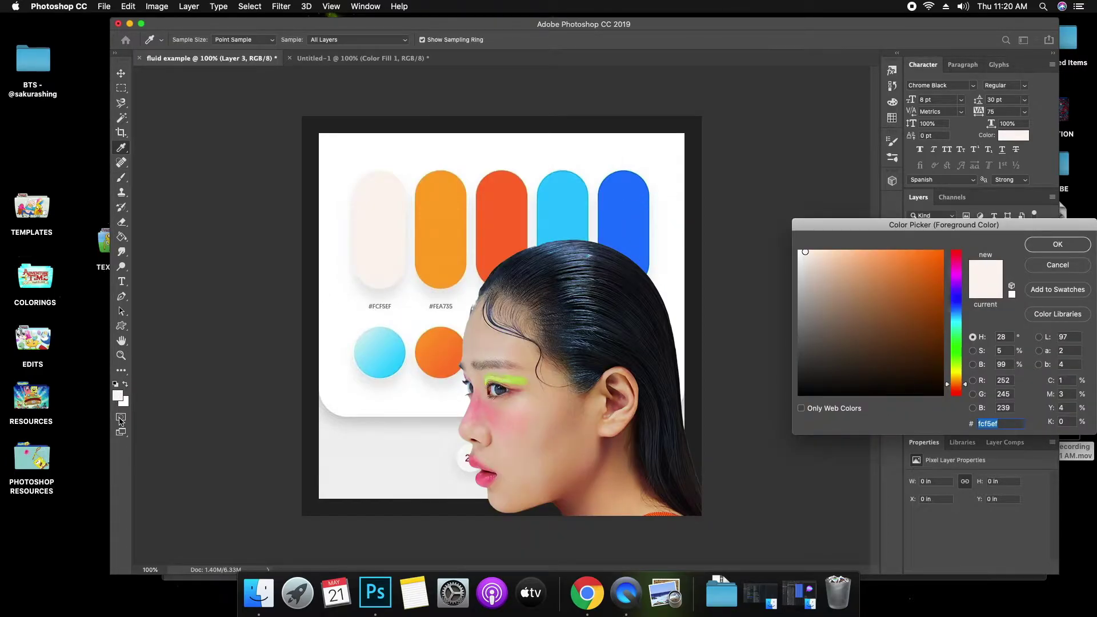
pyautogui.click(631, 204)
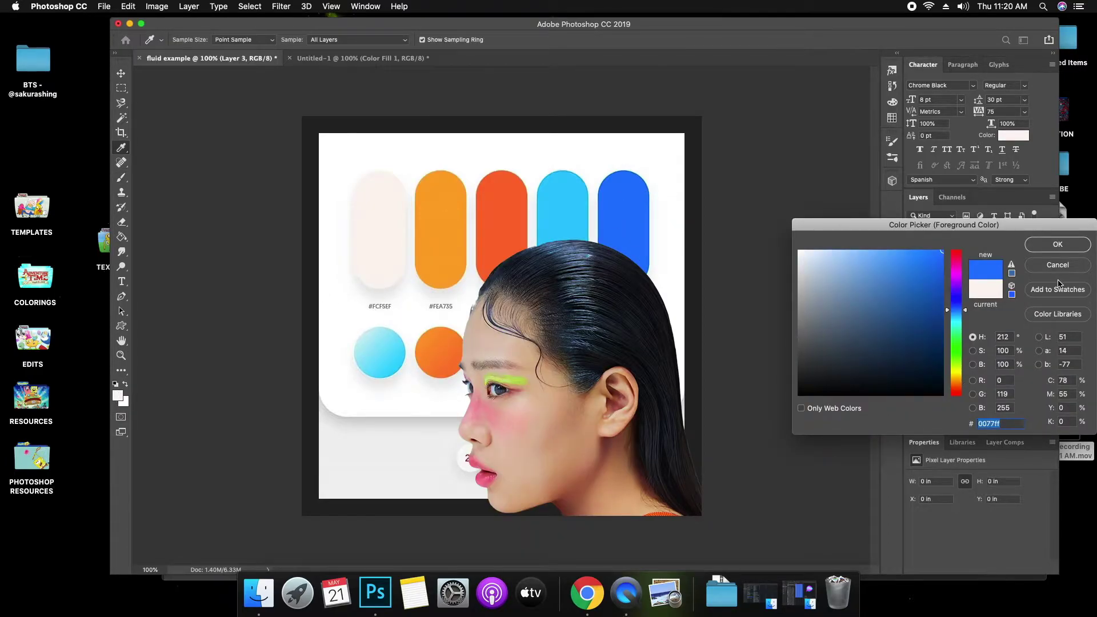
pyautogui.click(1058, 244)
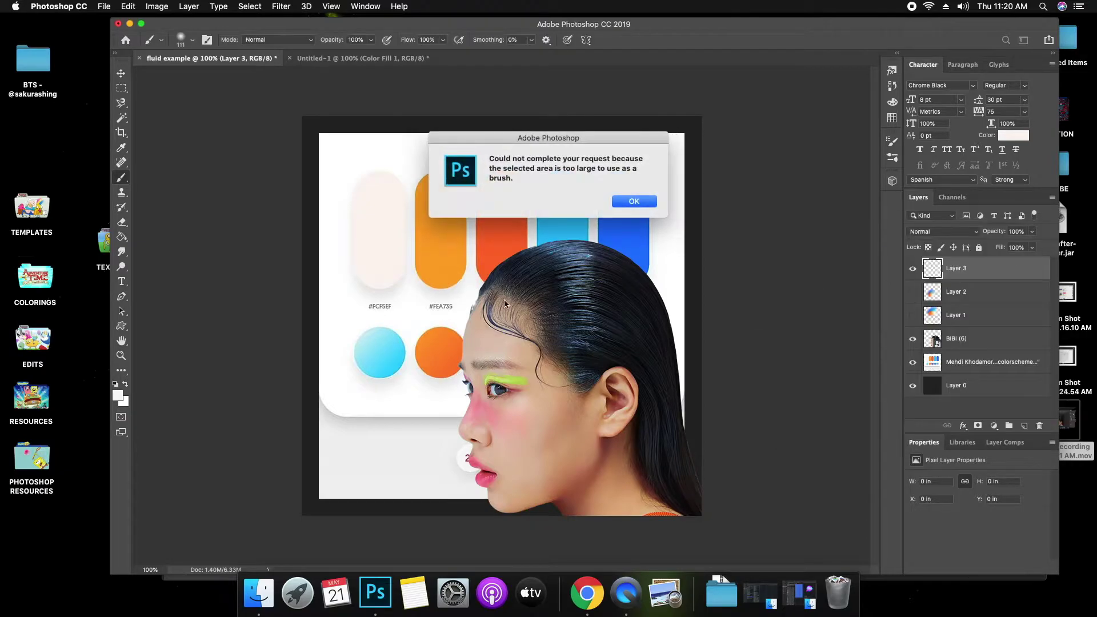
pyautogui.click(621, 201)
pyautogui.moveTo(400, 366)
pyautogui.mouseDown()
pyautogui.moveTo(441, 326)
pyautogui.moveTo(472, 330)
pyautogui.mouseUp()
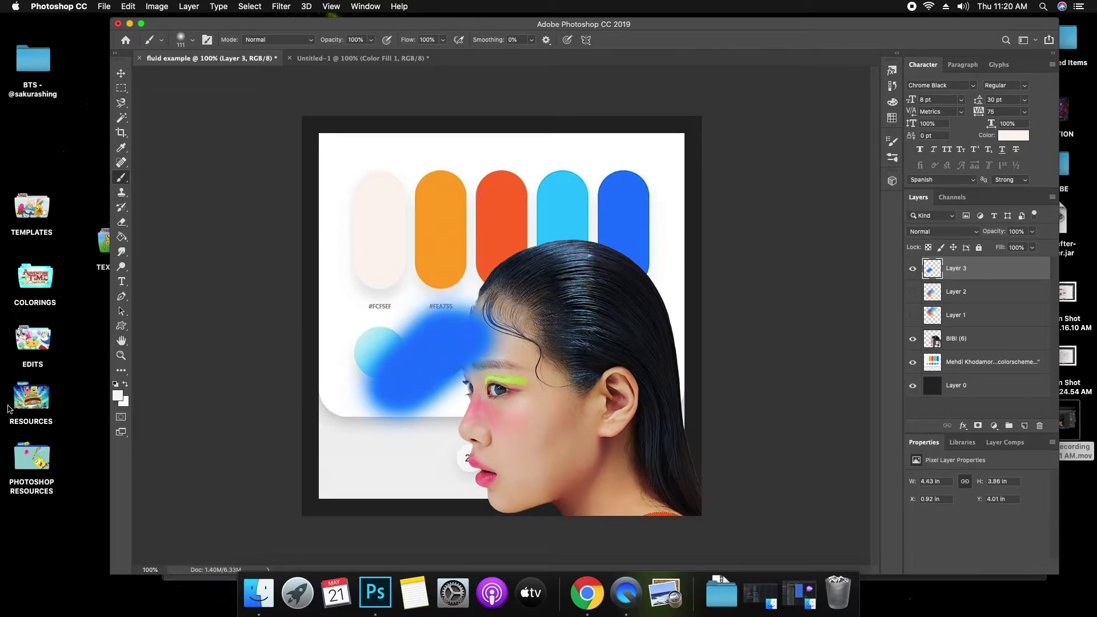
# Sample the palette's light blue (01c3ff) and brush a soft stroke over the eye area, beside the dark blue stroke.
pyautogui.click(120, 397)
pyautogui.click(557, 216)
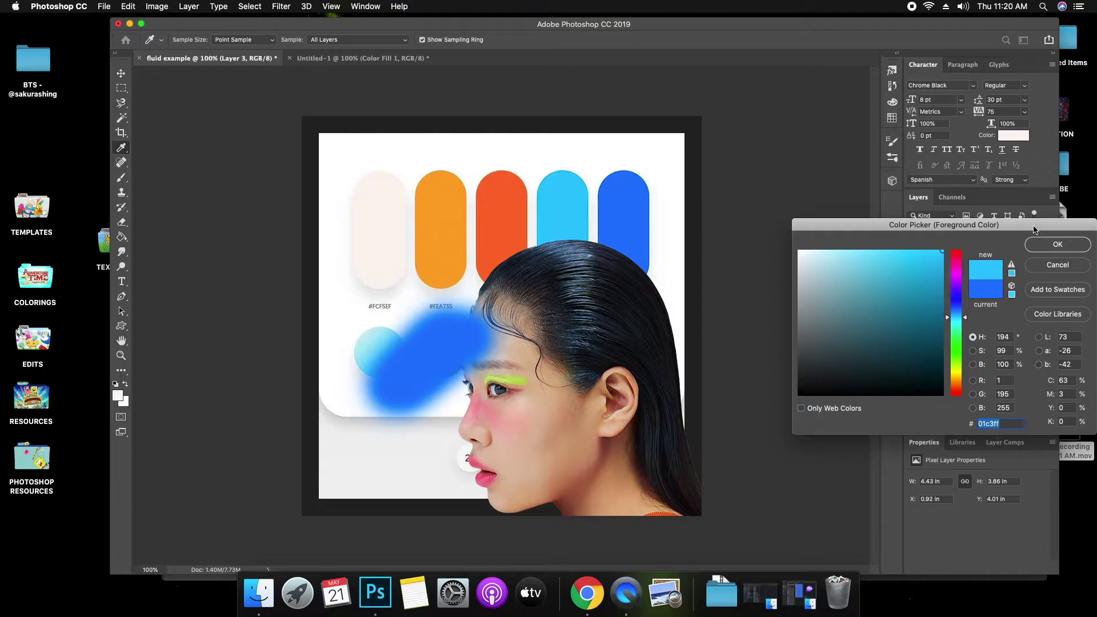
pyautogui.click(1057, 244)
pyautogui.click(634, 201)
pyautogui.moveTo(502, 354)
pyautogui.mouseDown()
pyautogui.moveTo(455, 395)
pyautogui.moveTo(502, 355)
pyautogui.mouseUp()
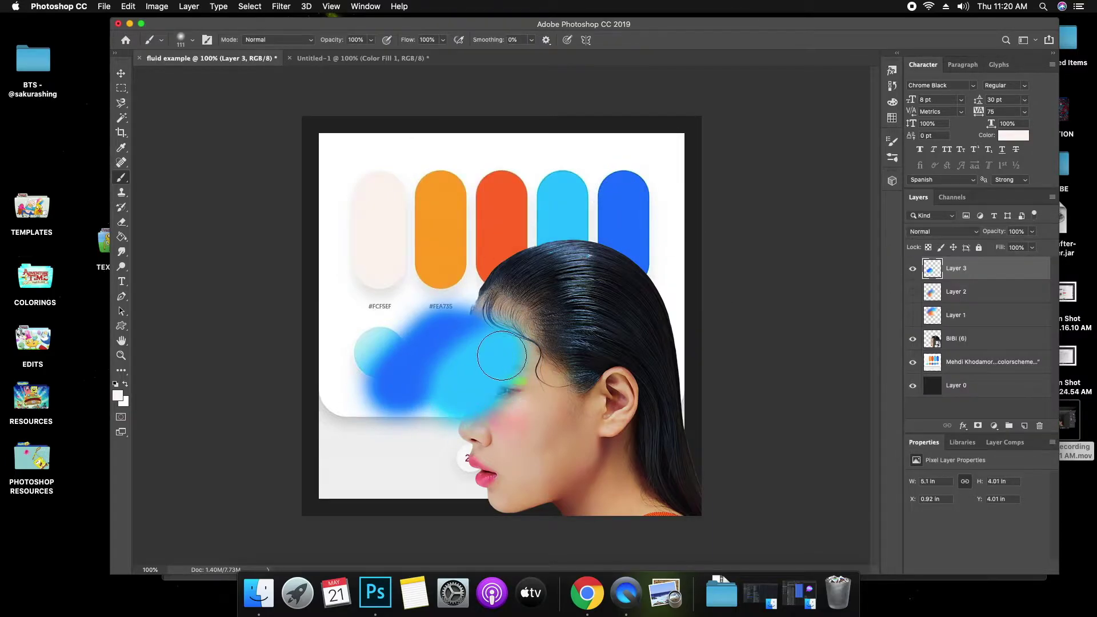
# Sample the palette's red-orange (fe7235) and brush a soft blob just below the blue strokes, in front of the nose.
pyautogui.click(120, 397)
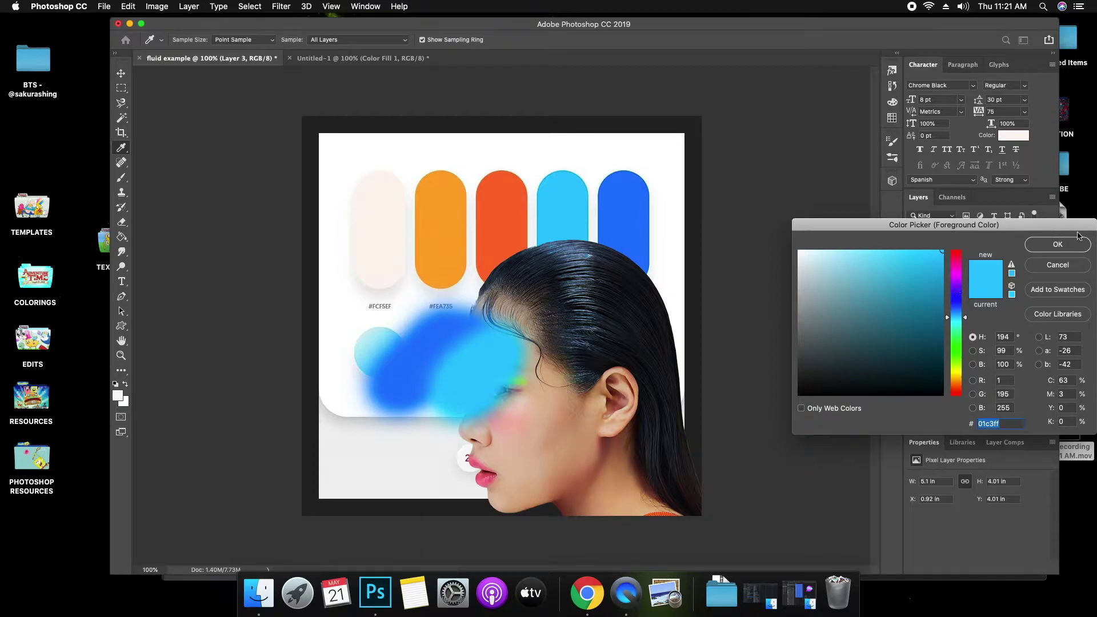
pyautogui.click(506, 230)
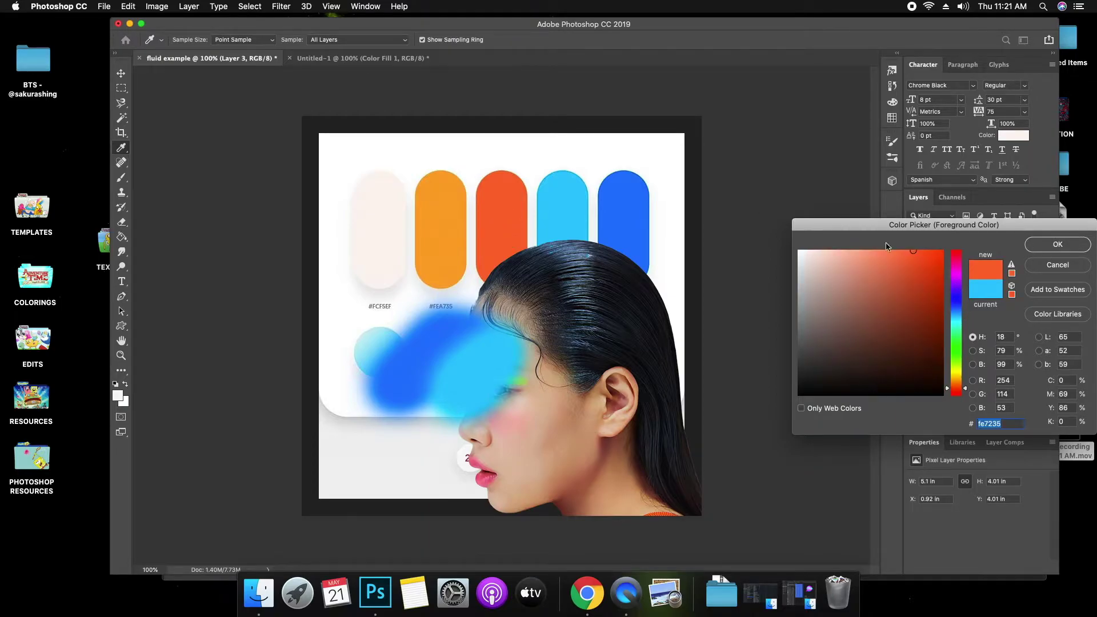
pyautogui.click(1060, 250)
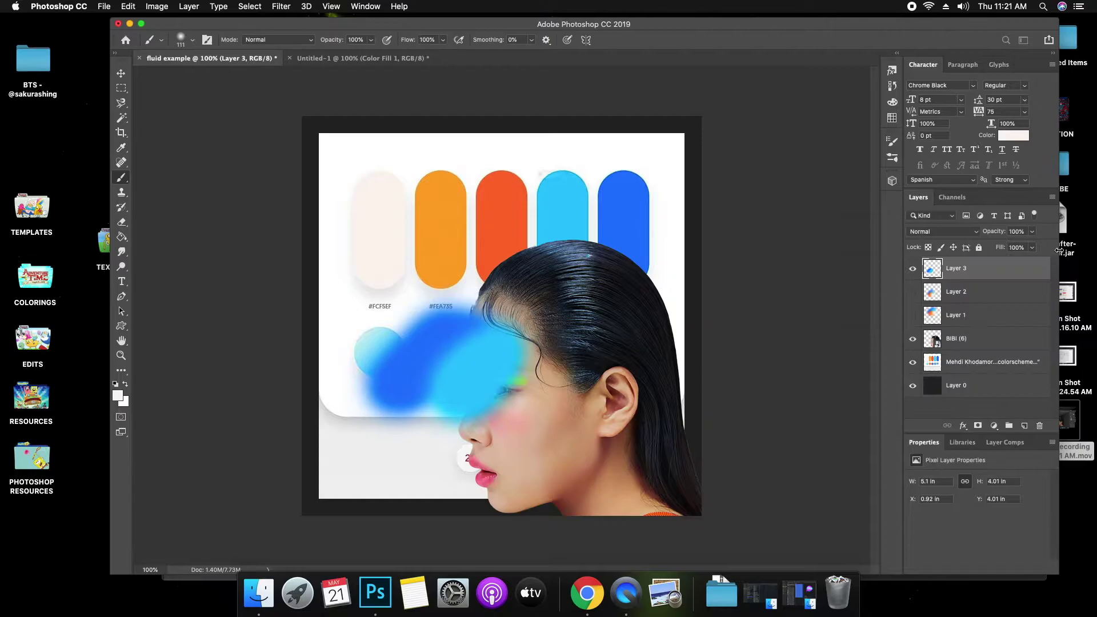
pyautogui.click(635, 201)
pyautogui.moveTo(442, 398)
pyautogui.mouseDown()
pyautogui.moveTo(453, 403)
pyautogui.moveTo(434, 434)
pyautogui.mouseUp()
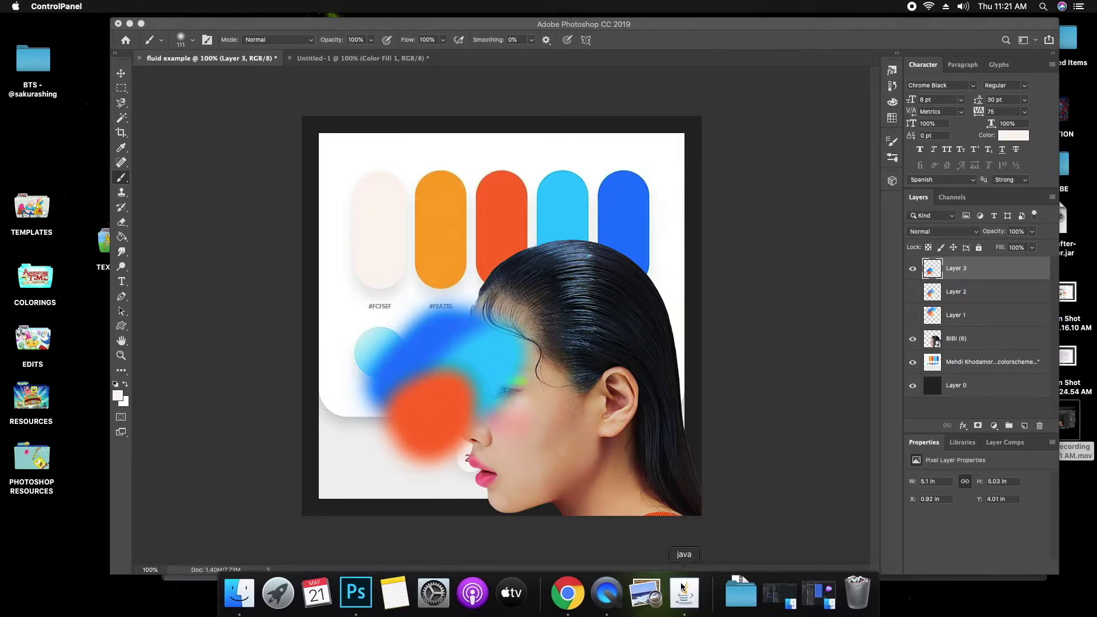
# Dismiss the Java update window by choosing to be reminded later.
pyautogui.rightClick(684, 593)
pyautogui.click(688, 554)
pyautogui.click(118, 395)
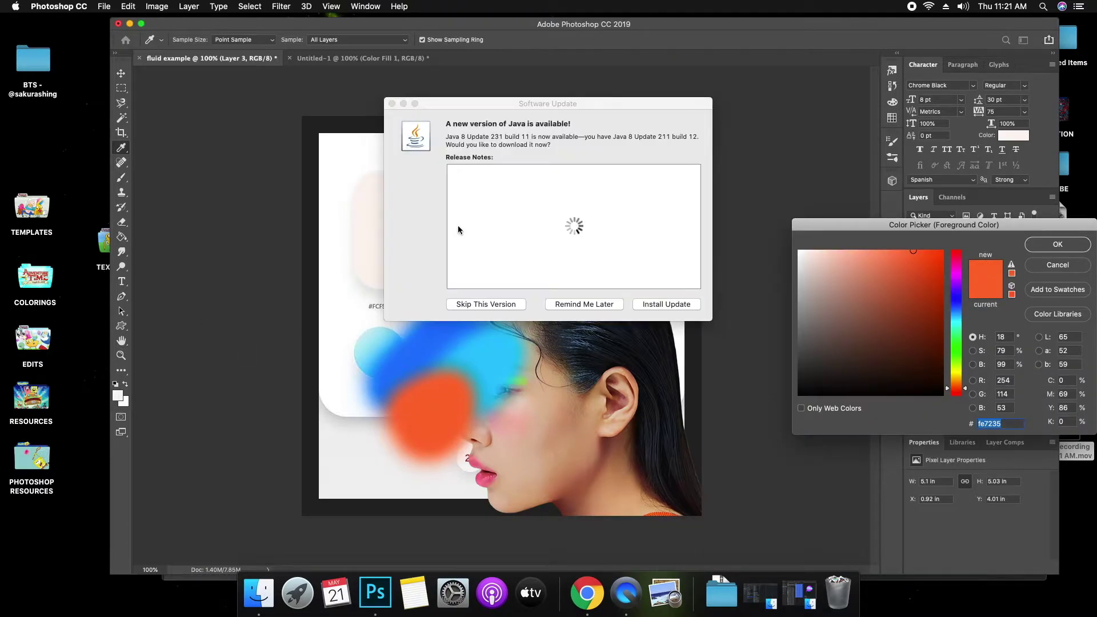
pyautogui.click(576, 307)
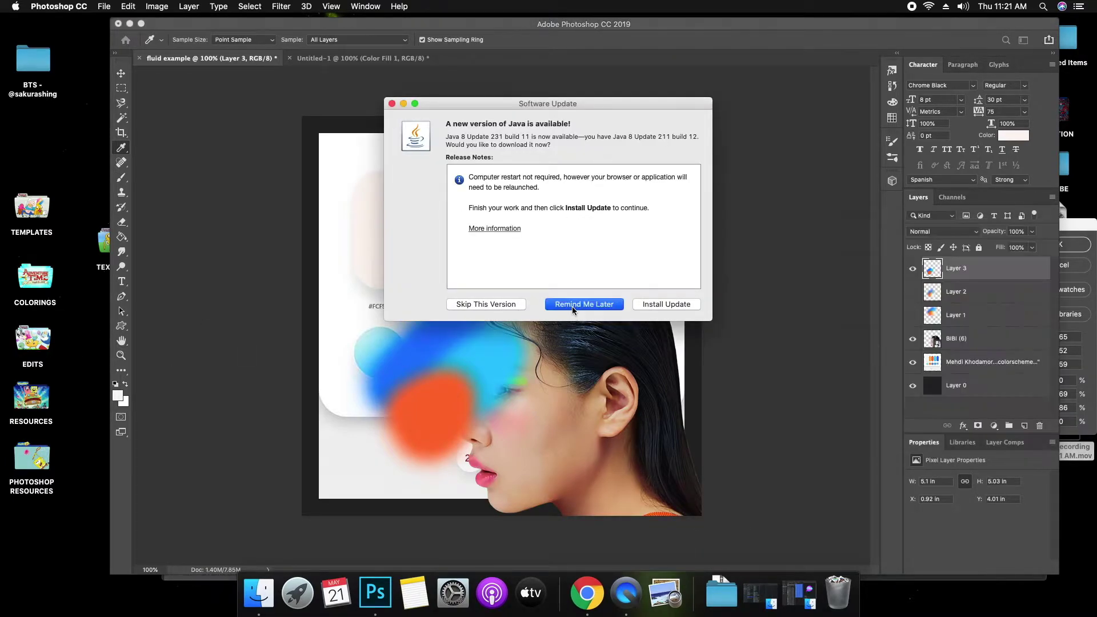
# Sample the palette's orange (ffa834) as the foreground color and brush a soft blob beside the red-orange one, away from the face.
pyautogui.click(445, 220)
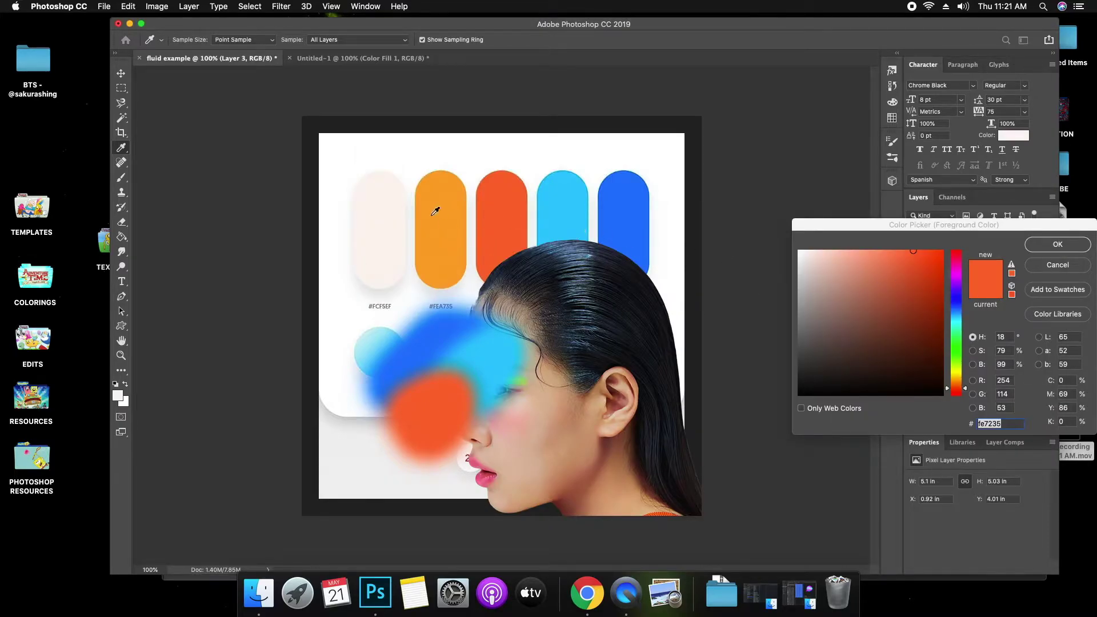
pyautogui.click(438, 212)
pyautogui.click(632, 203)
pyautogui.press('Escape')
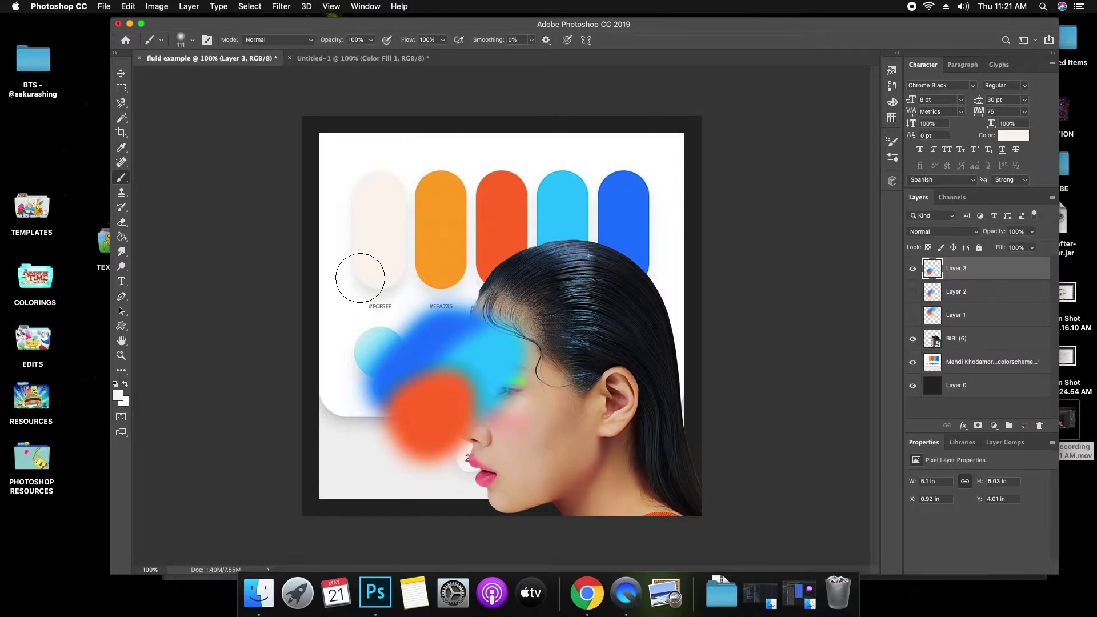
pyautogui.click(117, 396)
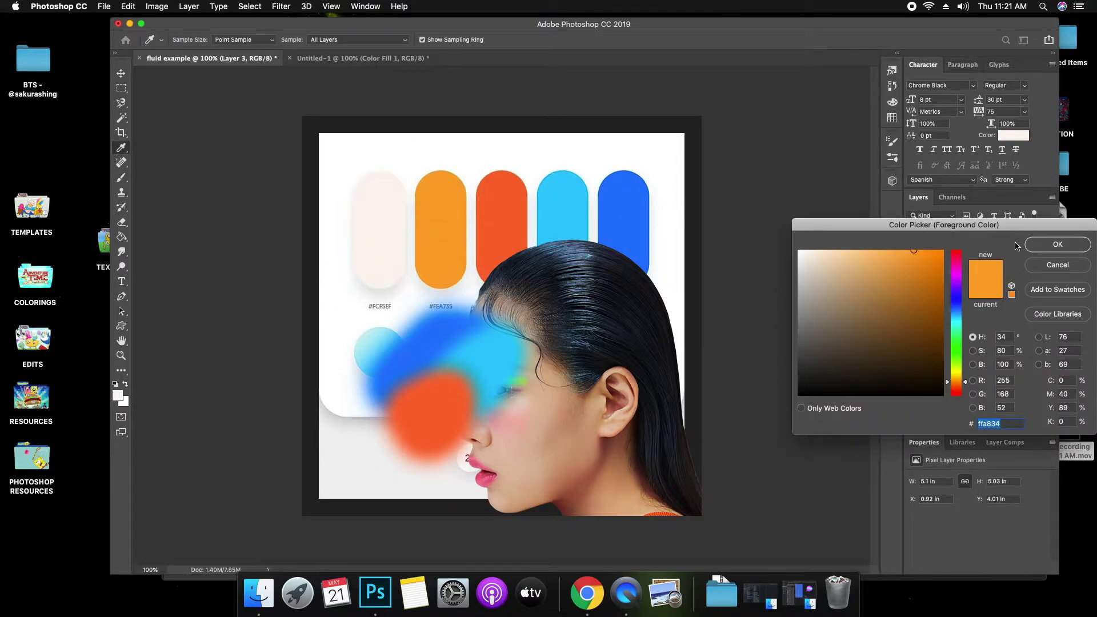
pyautogui.click(1036, 244)
pyautogui.click(633, 202)
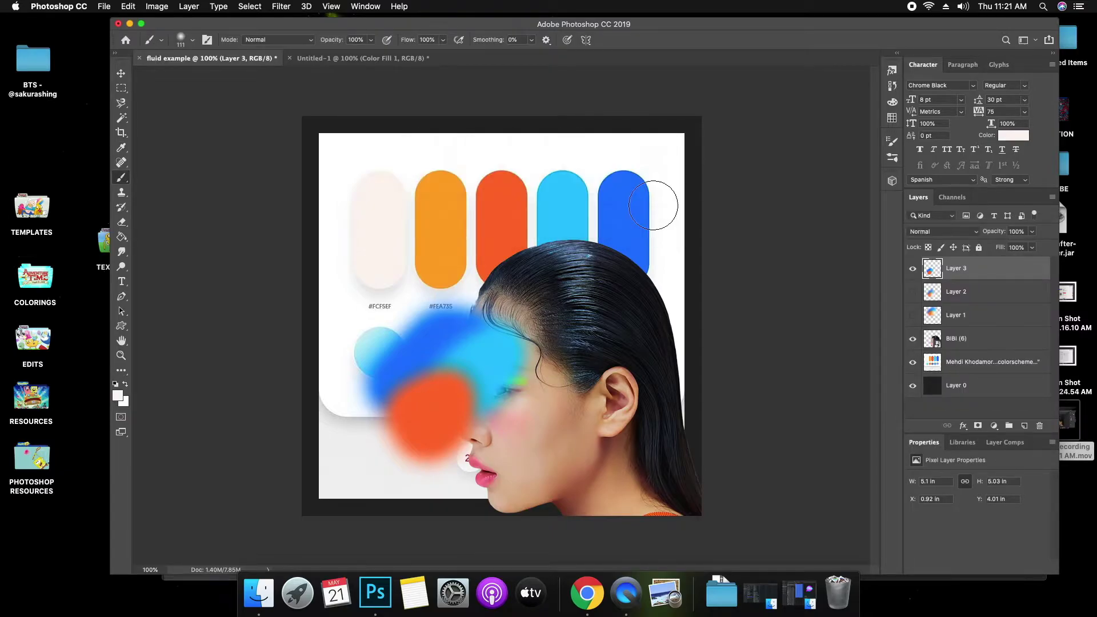
pyautogui.moveTo(389, 415)
pyautogui.mouseDown()
pyautogui.moveTo(382, 437)
pyautogui.moveTo(400, 415)
pyautogui.mouseUp()
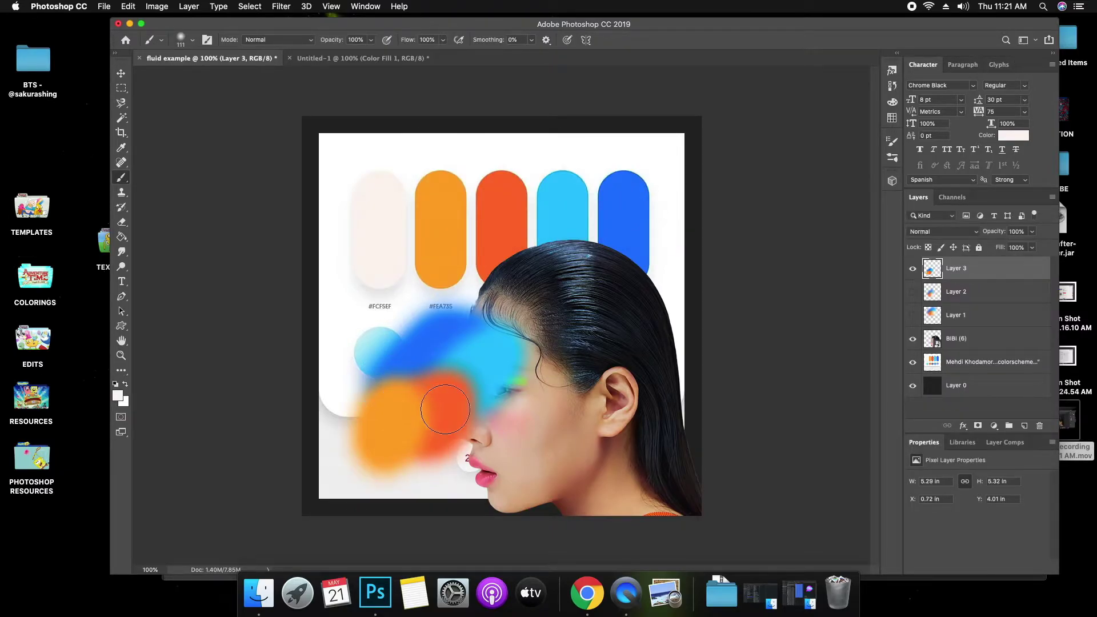
# Sample the palette's cream color (fcf5ef) and brush a soft blob over the nose and mouth, beside the red-orange one.
pyautogui.click(119, 396)
pyautogui.click(399, 228)
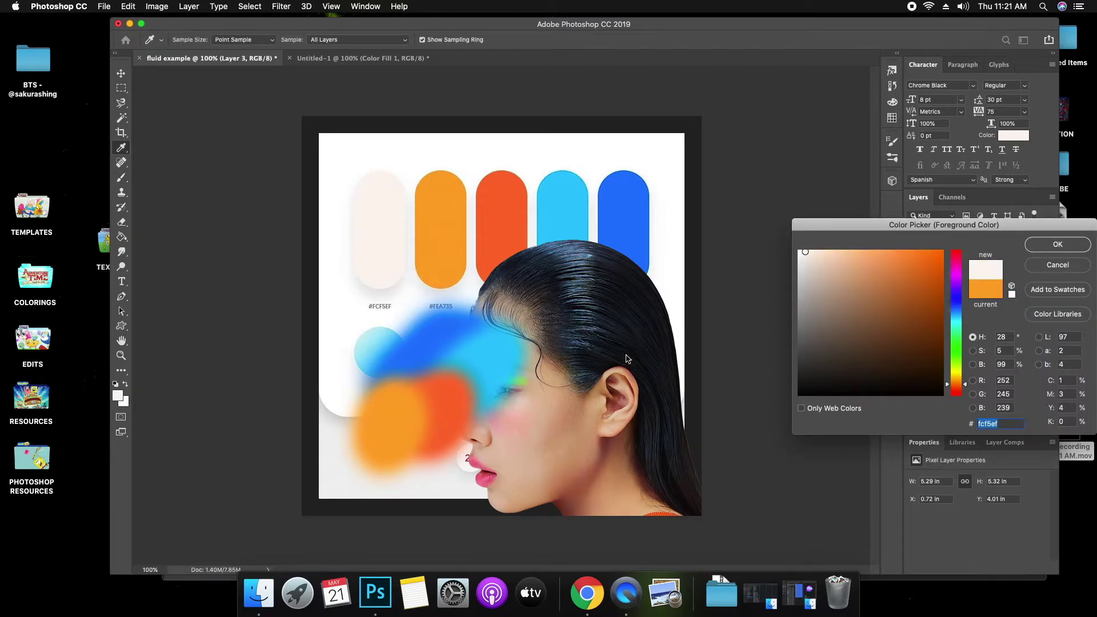
pyautogui.press('Return')
pyautogui.press('b')
pyautogui.click(634, 200)
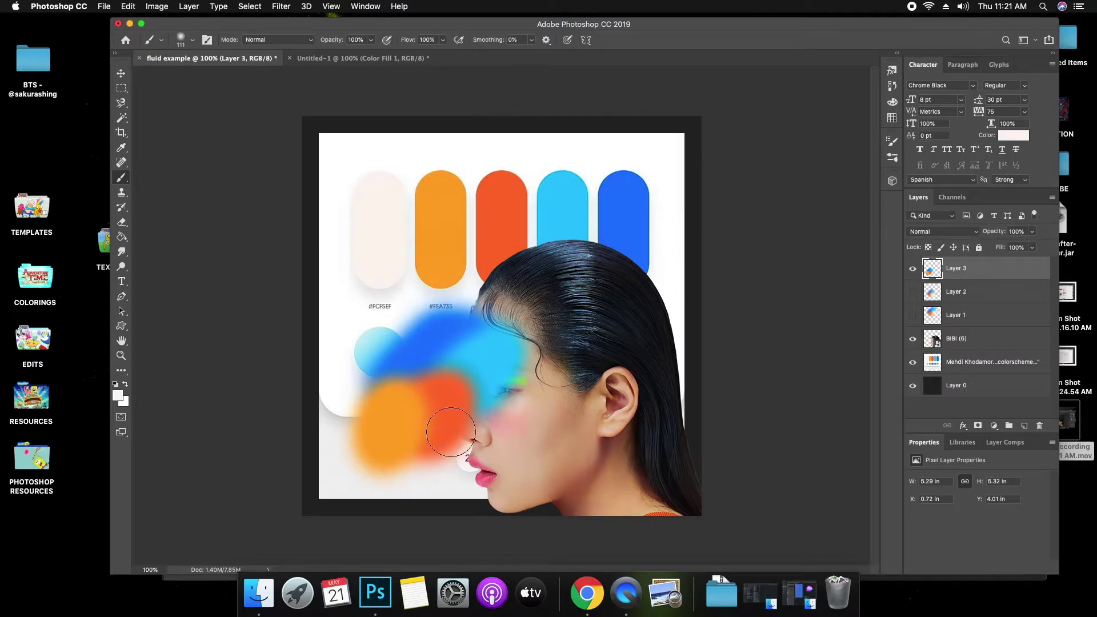
pyautogui.moveTo(474, 423)
pyautogui.mouseDown()
pyautogui.moveTo(464, 460)
pyautogui.moveTo(487, 423)
pyautogui.mouseUp()
pyautogui.click(486, 423)
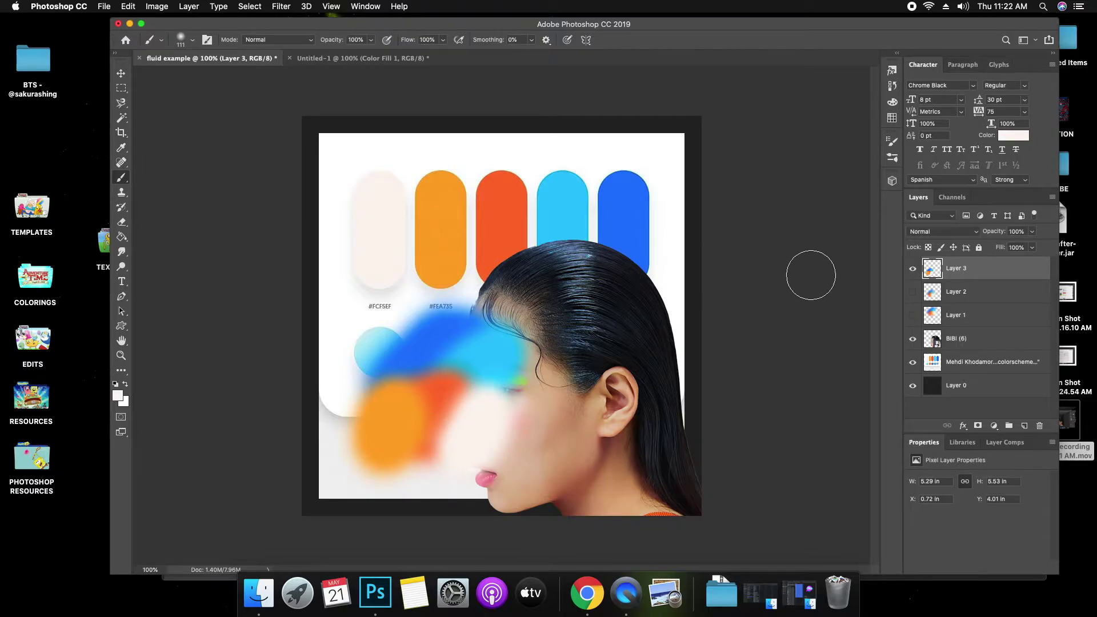
# Apply a Gaussian Blur with a 27.5-pixel radius to the painted blobs on Layer 3.
pyautogui.click(281, 7)
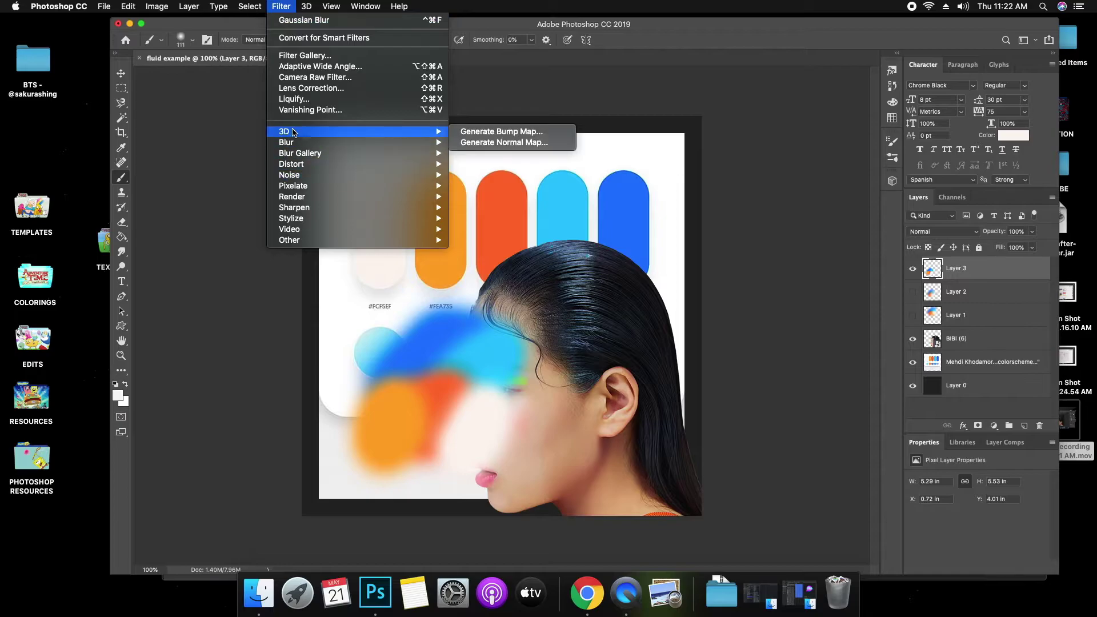
pyautogui.moveTo(343, 142)
pyautogui.click(481, 188)
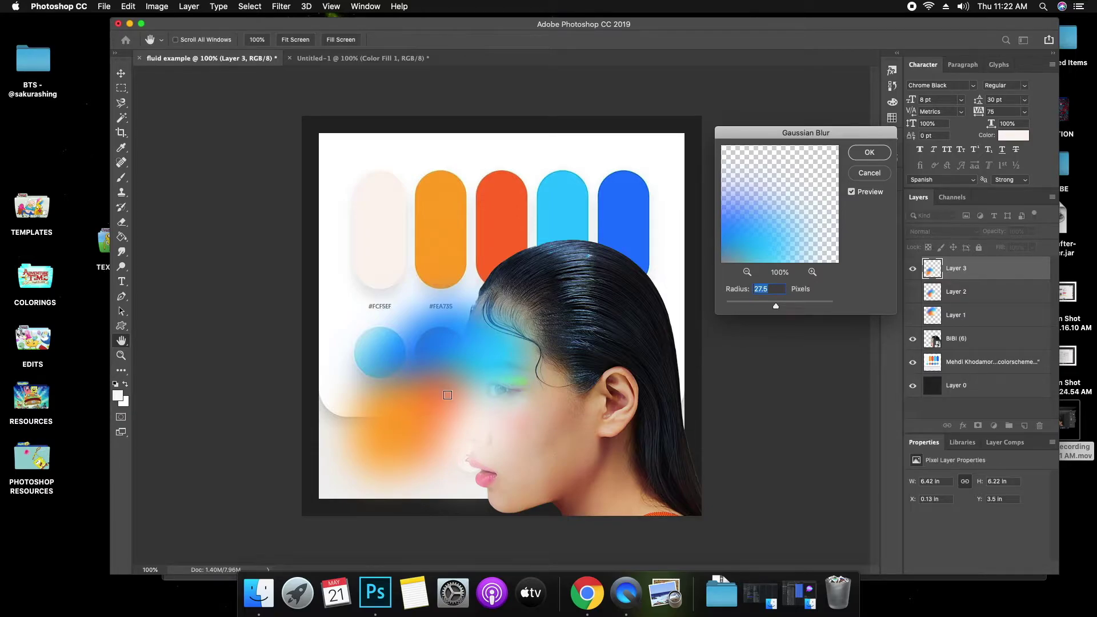
pyautogui.click(869, 153)
pyautogui.press('b')
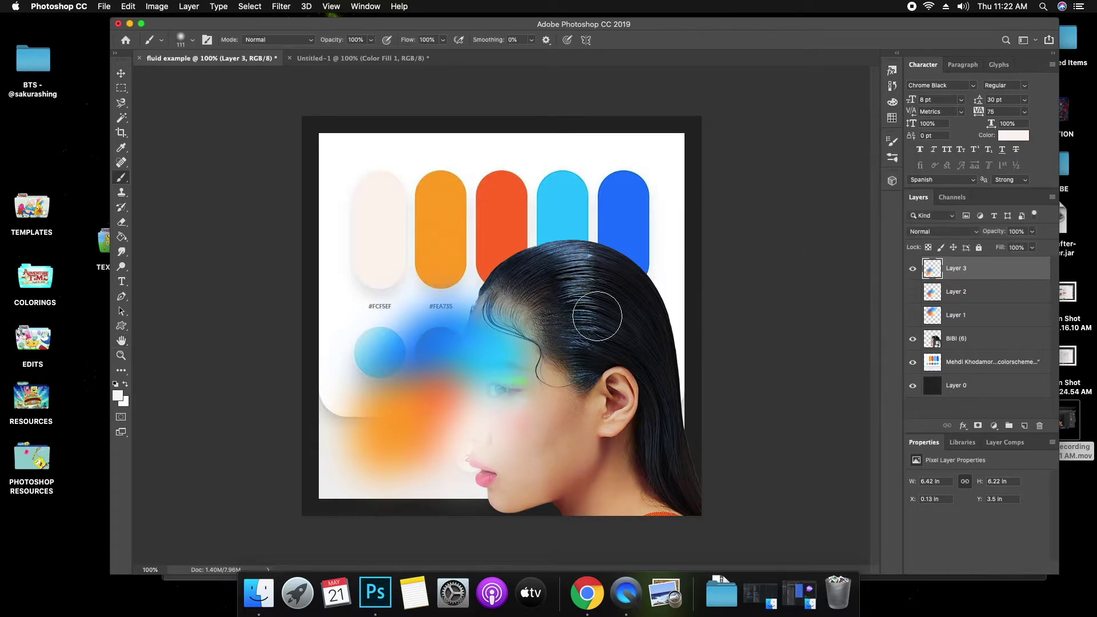
# Switch to the Mixer Brush tool, clean the brush and have it reload after each stroke.
pyautogui.rightClick(119, 180)
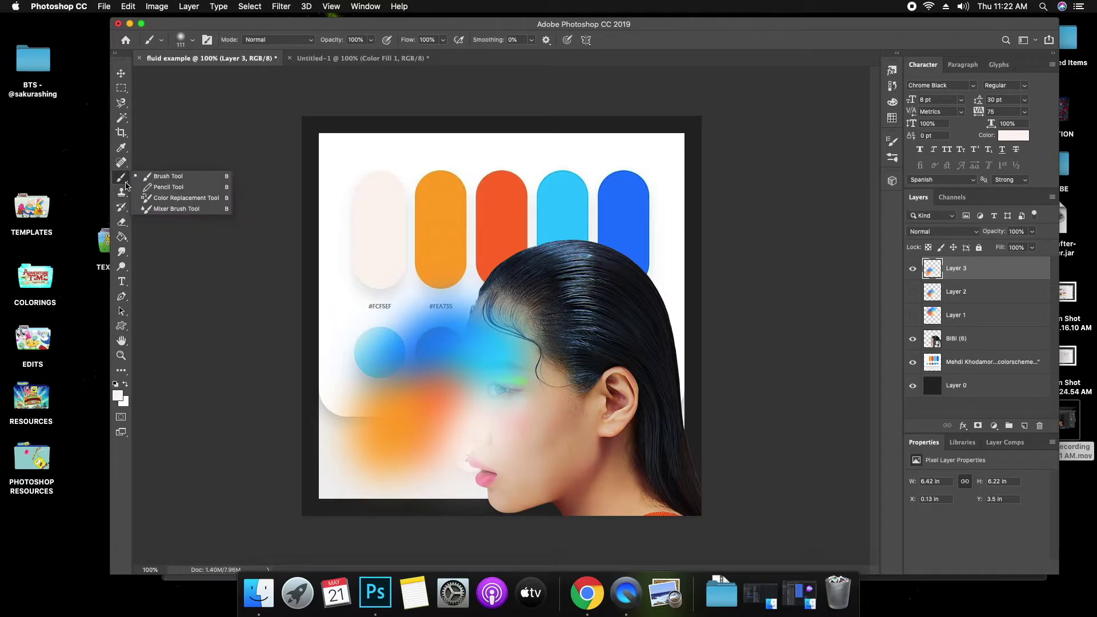
pyautogui.click(203, 208)
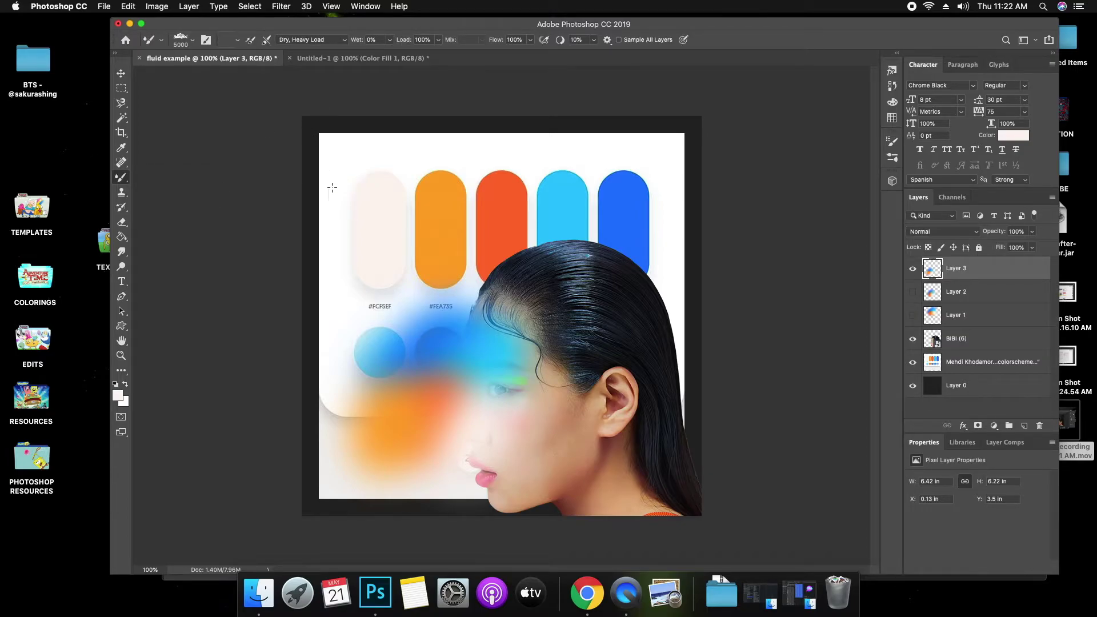
pyautogui.click(238, 41)
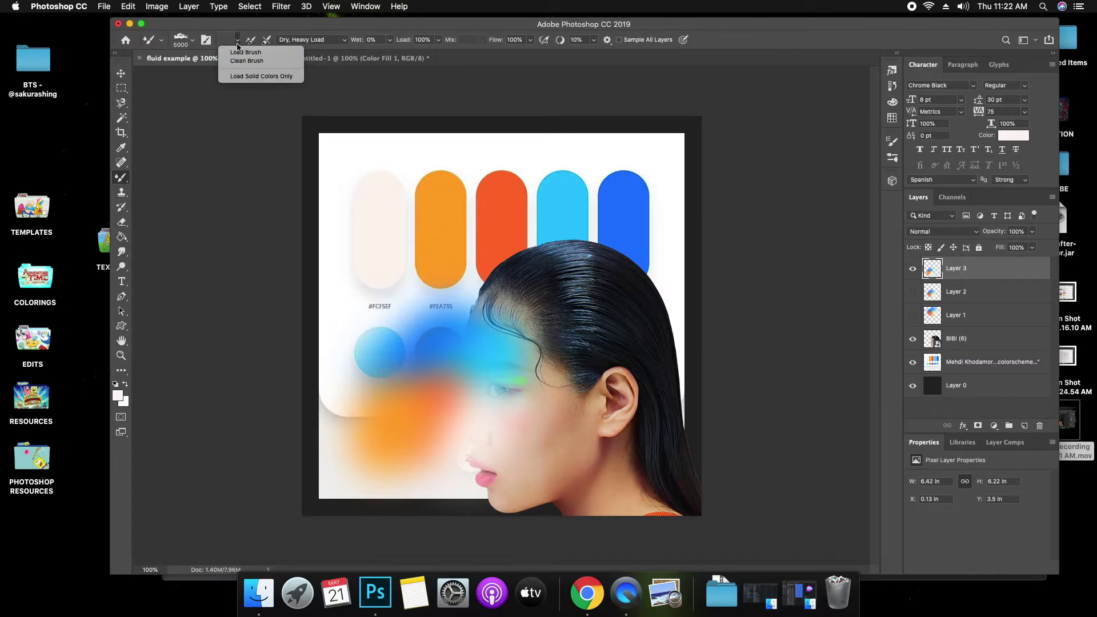
pyautogui.click(237, 40)
pyautogui.click(238, 40)
pyautogui.click(232, 62)
pyautogui.click(252, 40)
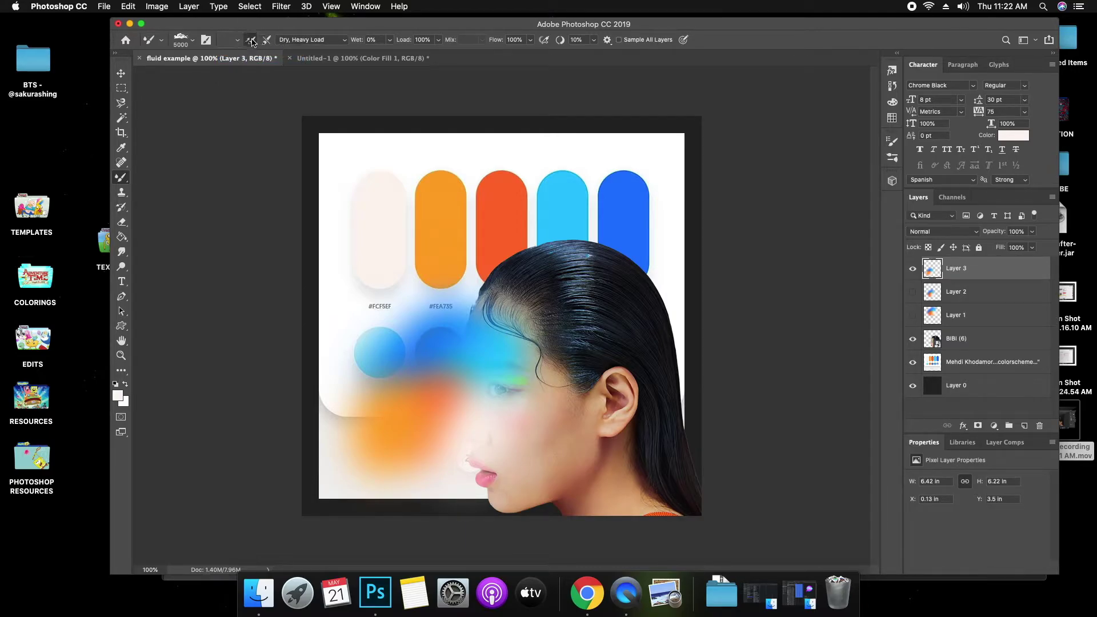
# Use the Dry, Heavy Load blending preset for the Mixer Brush, with Sample All Layers off.
pyautogui.click(304, 40)
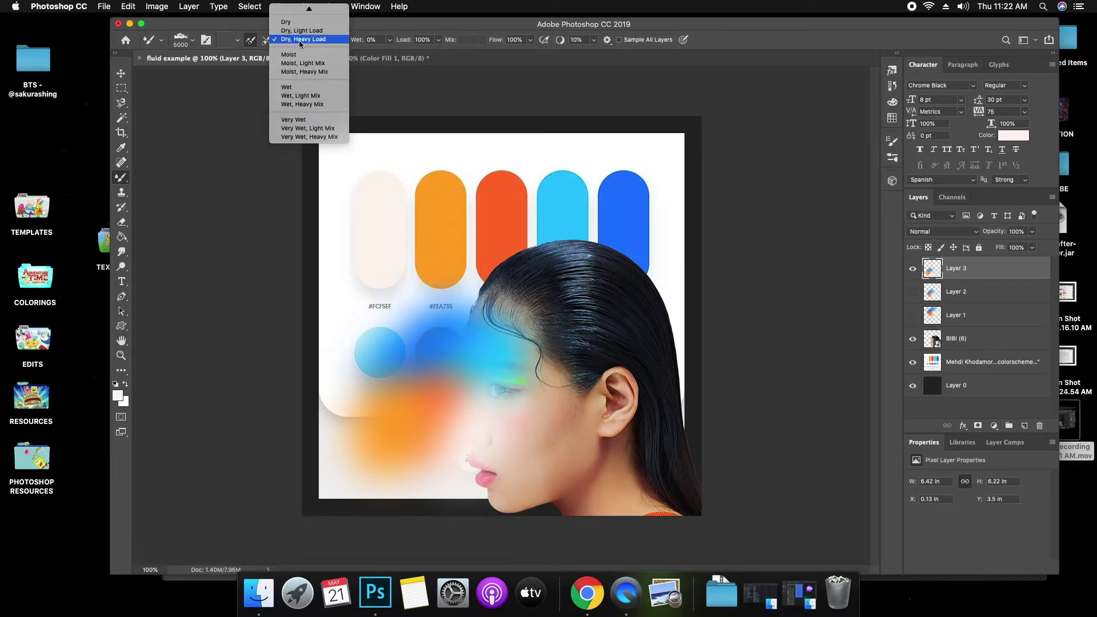
pyautogui.click(299, 40)
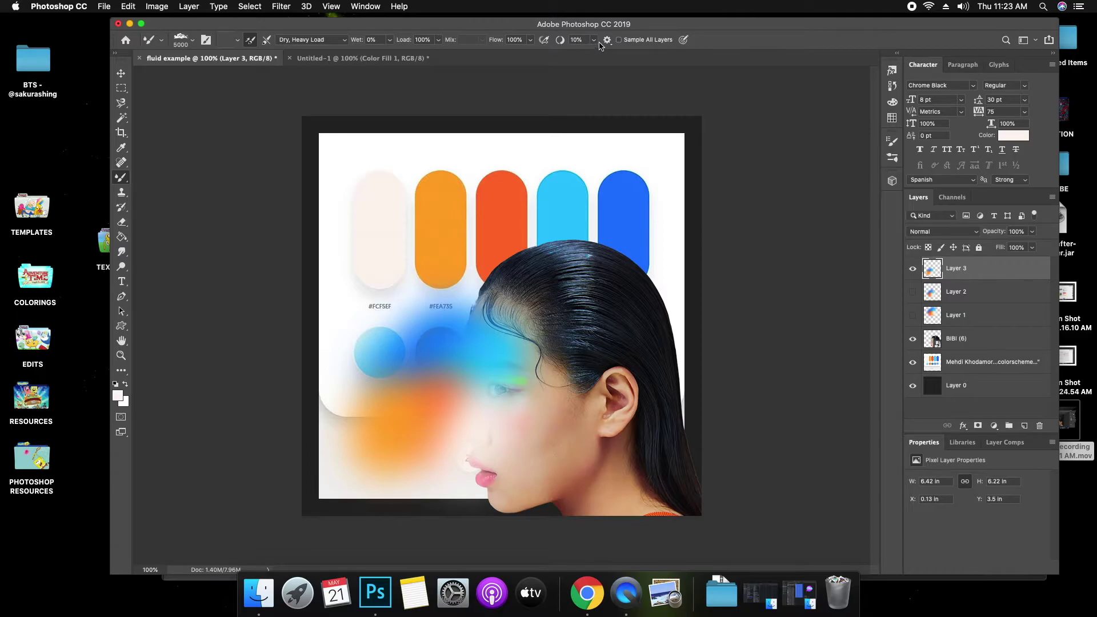
pyautogui.click(622, 42)
# Hide the color palette image layer and choose the Hard Round brush from General Brushes at 169 px.
pyautogui.click(913, 362)
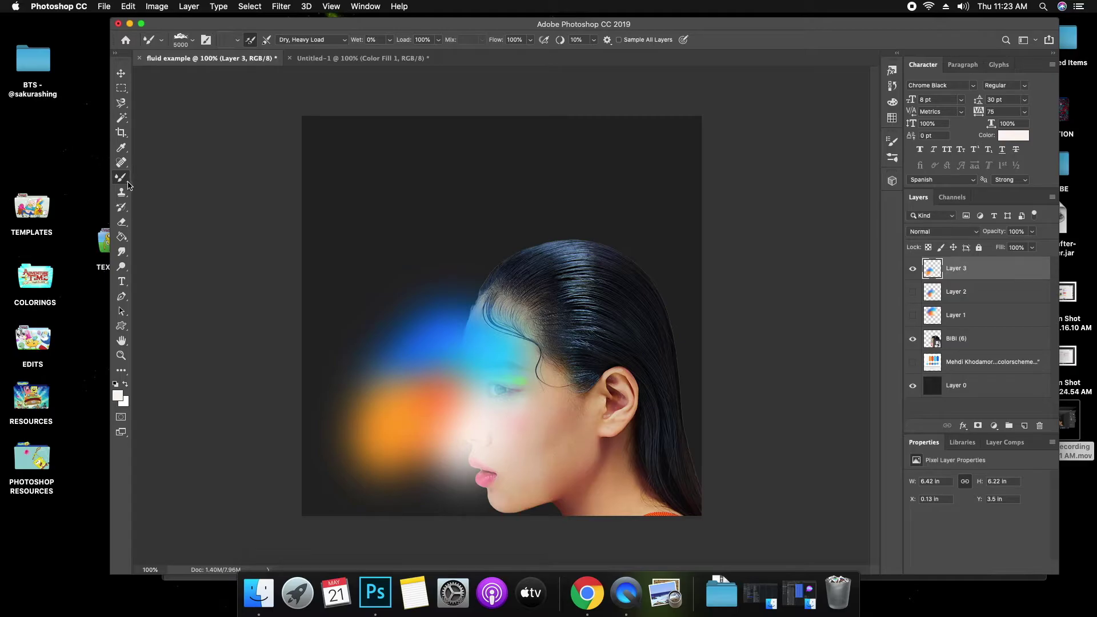
pyautogui.rightClick(439, 394)
pyautogui.scroll(5, 517, 268)
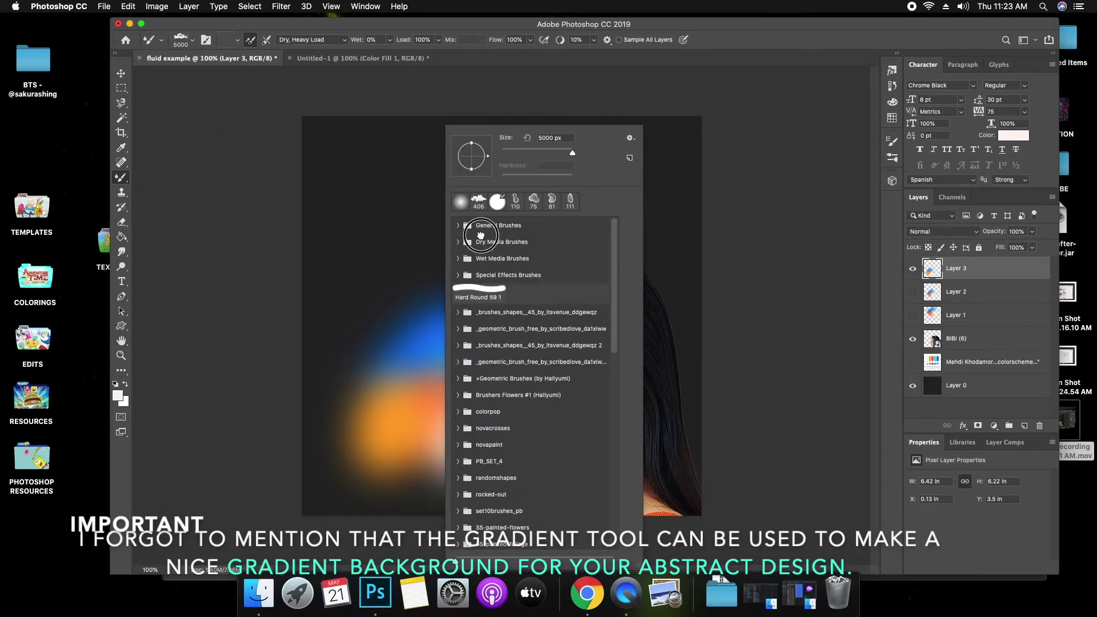
pyautogui.scroll(-1, 480, 234)
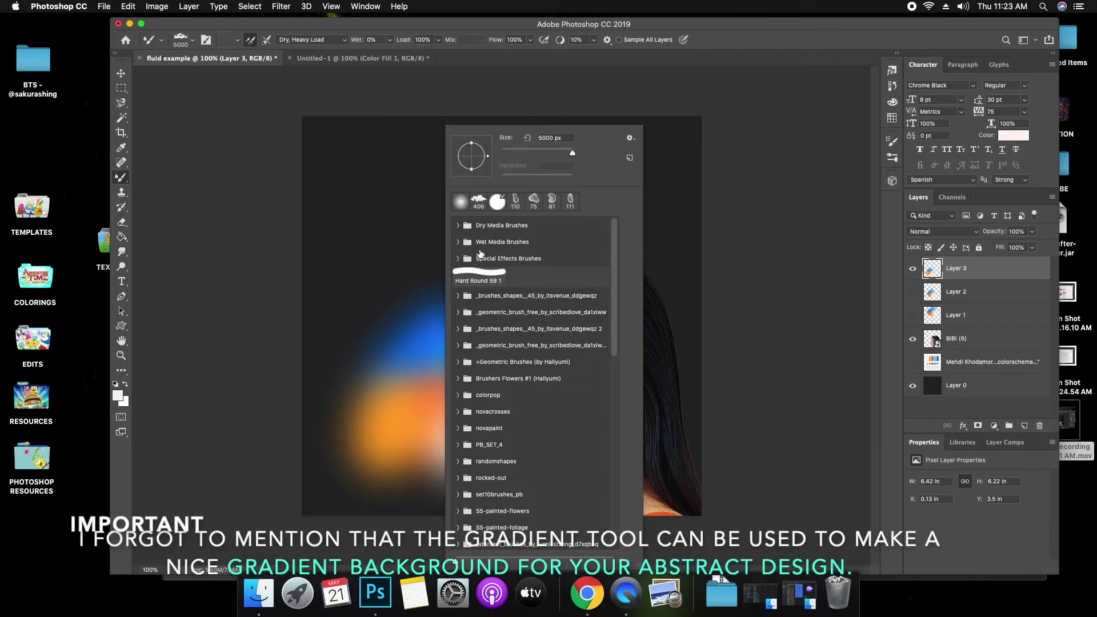
pyautogui.click(460, 225)
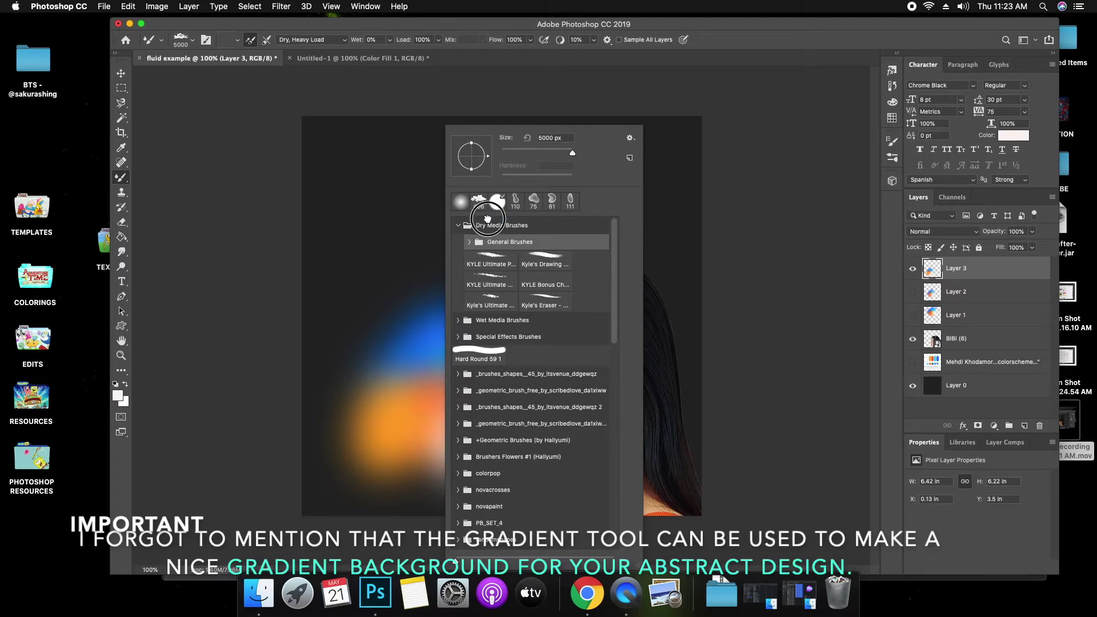
pyautogui.click(458, 240)
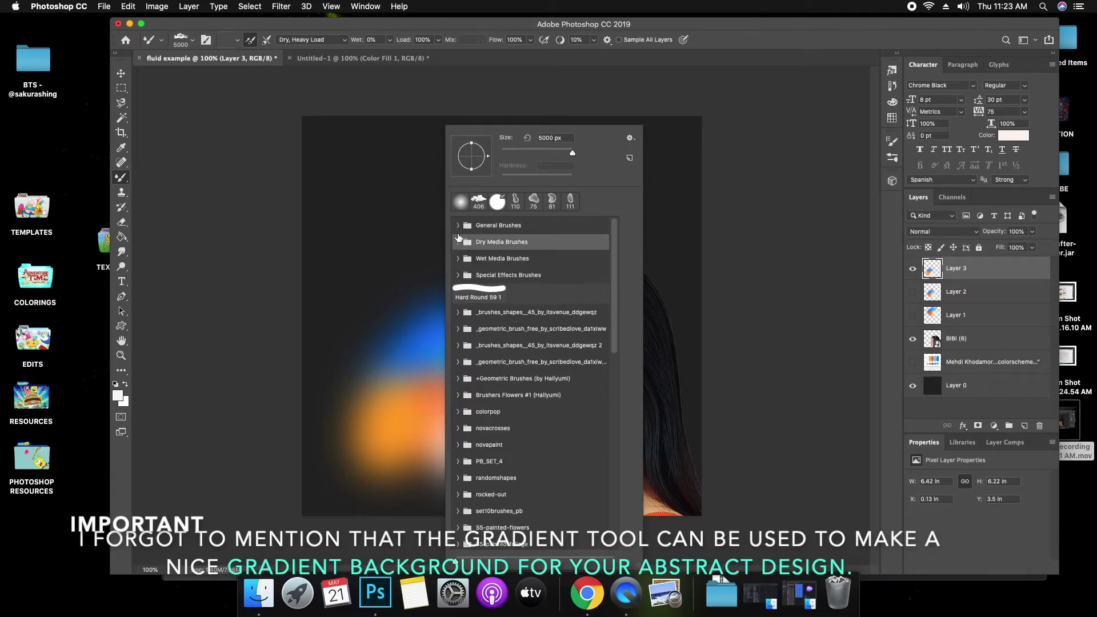
pyautogui.click(458, 226)
pyautogui.click(542, 241)
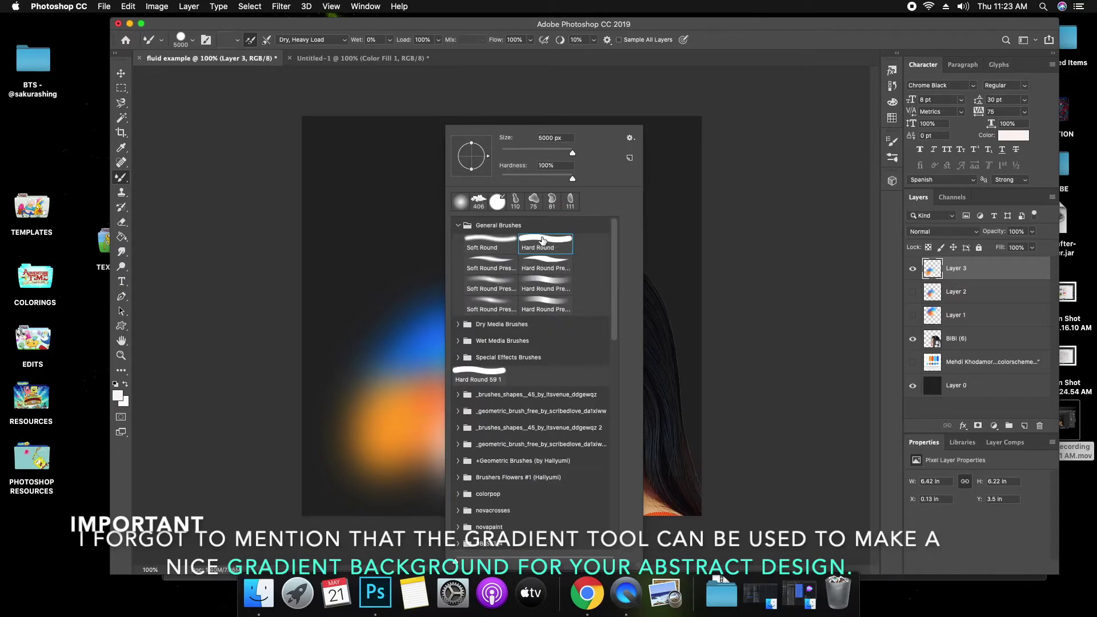
pyautogui.moveTo(572, 152); pyautogui.dragTo(549, 152)
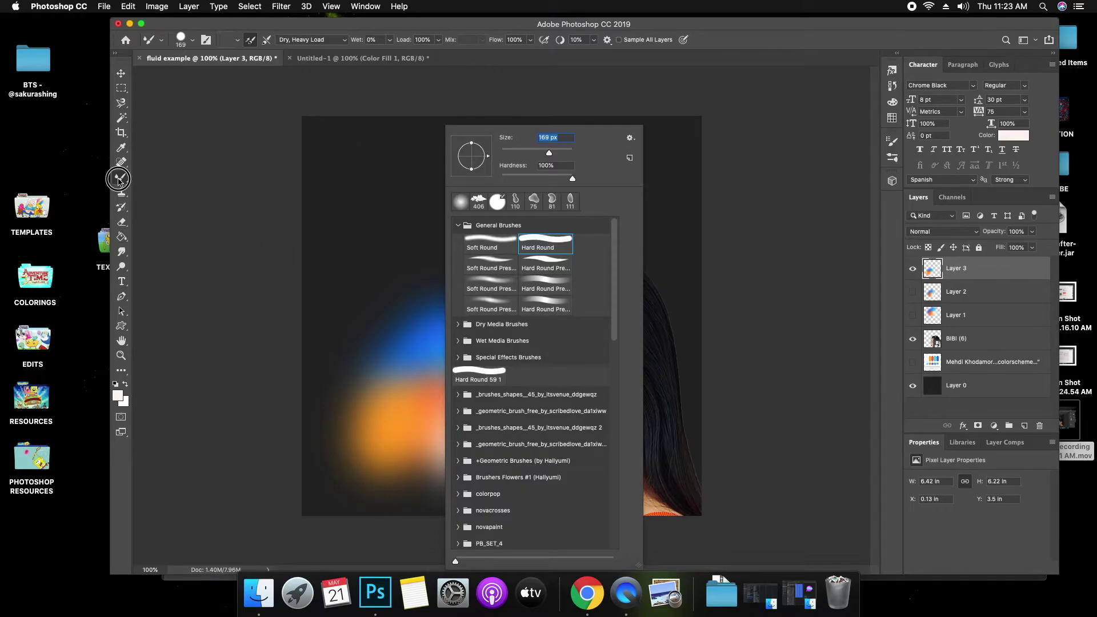
pyautogui.press('Return')
# Sample the center of the blurred color blend into the Mixer Brush and hide Layer 3.
pyautogui.moveTo(494, 411)
pyautogui.mouseDown()
pyautogui.moveTo(400, 400)
pyautogui.moveTo(441, 390)
pyautogui.mouseUp()
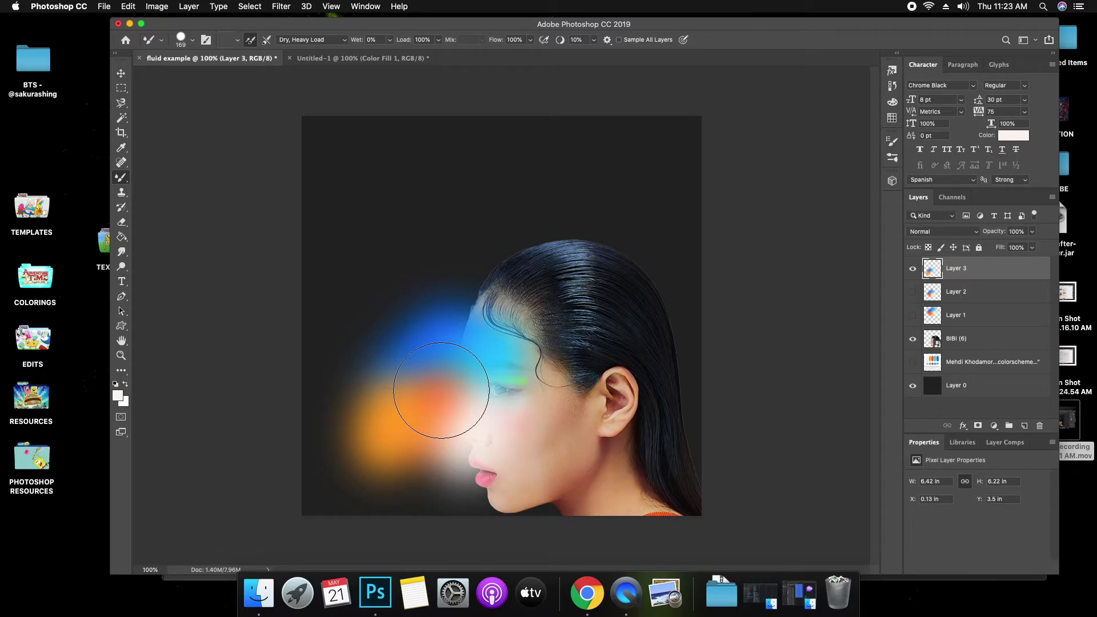
pyautogui.keyDown('alt'); pyautogui.click(441, 390); pyautogui.keyUp('alt')
pyautogui.click(914, 269)
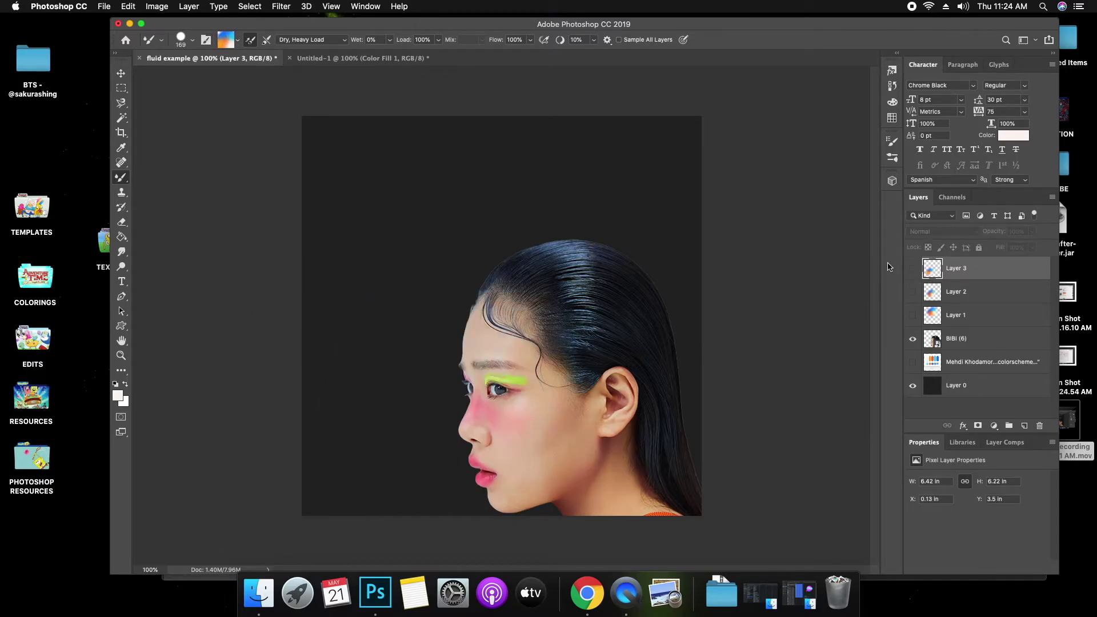
# Add a new empty layer on top and reduce the Mixer Brush size to 87 px.
pyautogui.click(1023, 426)
pyautogui.rightClick(544, 235)
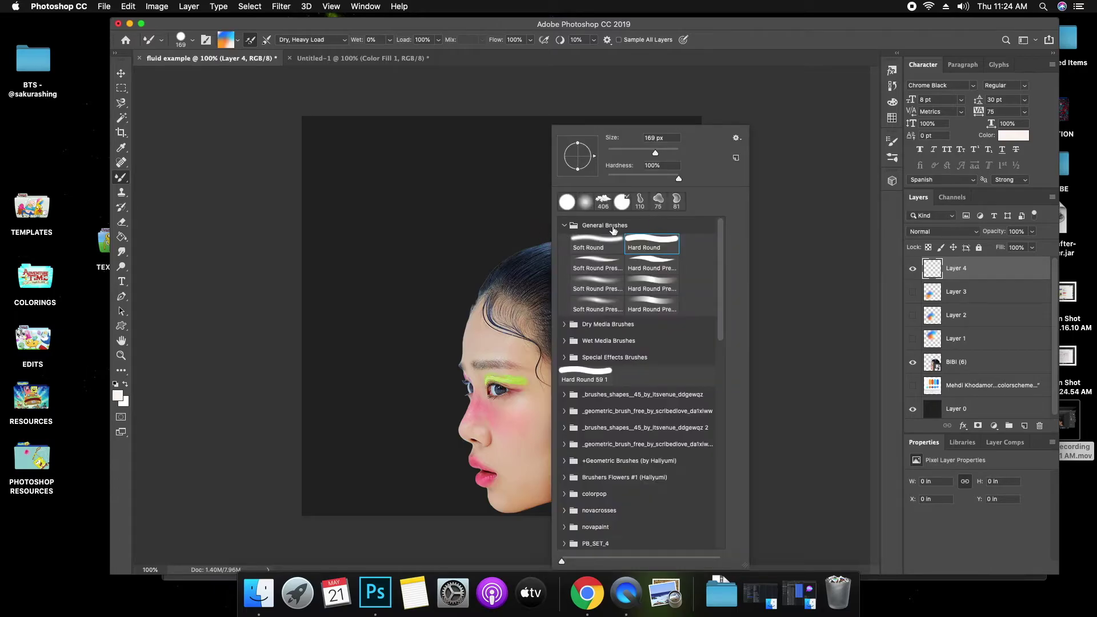
pyautogui.moveTo(655, 152); pyautogui.dragTo(639, 153)
# Try several freehand gradient strokes around and across the portrait with the loaded Mixer Brush, undoing each one.
pyautogui.click(384, 233)
pyautogui.moveTo(386, 234); pyautogui.dragTo(628, 200)
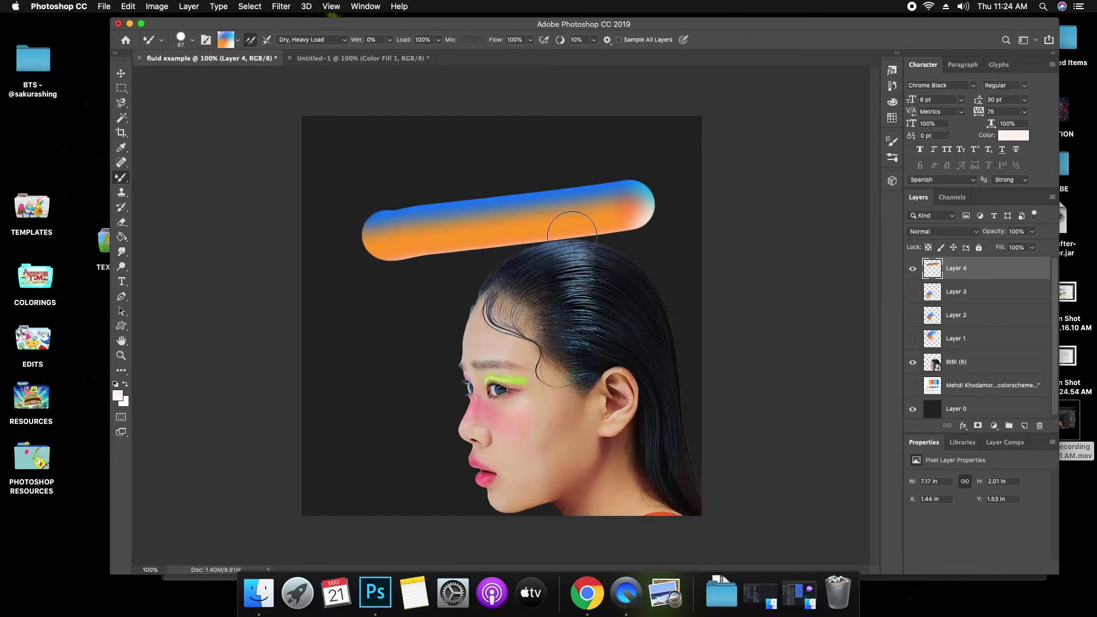
pyautogui.hotkey('ctrl', 'z')
pyautogui.moveTo(522, 197)
pyautogui.mouseDown()
pyautogui.moveTo(436, 257)
pyautogui.moveTo(415, 302)
pyautogui.mouseUp()
pyautogui.hotkey('ctrl', 'z')
pyautogui.moveTo(389, 235); pyautogui.dragTo(539, 184)
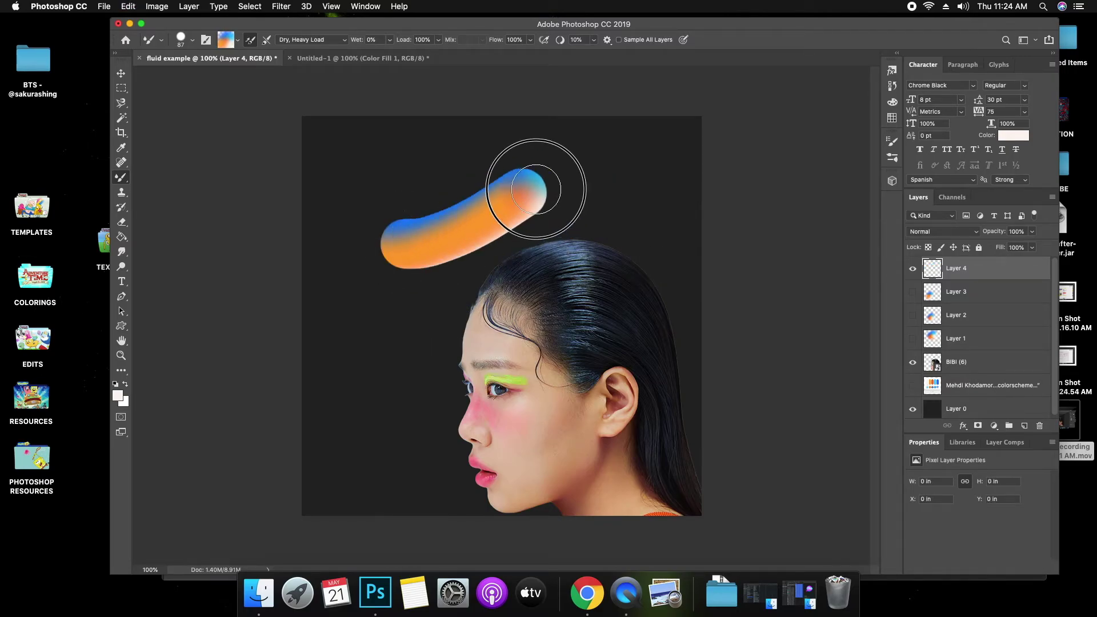
pyautogui.hotkey('ctrl', 'z')
pyautogui.moveTo(334, 366)
pyautogui.mouseDown()
pyautogui.moveTo(572, 211)
pyautogui.moveTo(522, 404)
pyautogui.moveTo(640, 417)
pyautogui.moveTo(645, 452)
pyautogui.mouseUp()
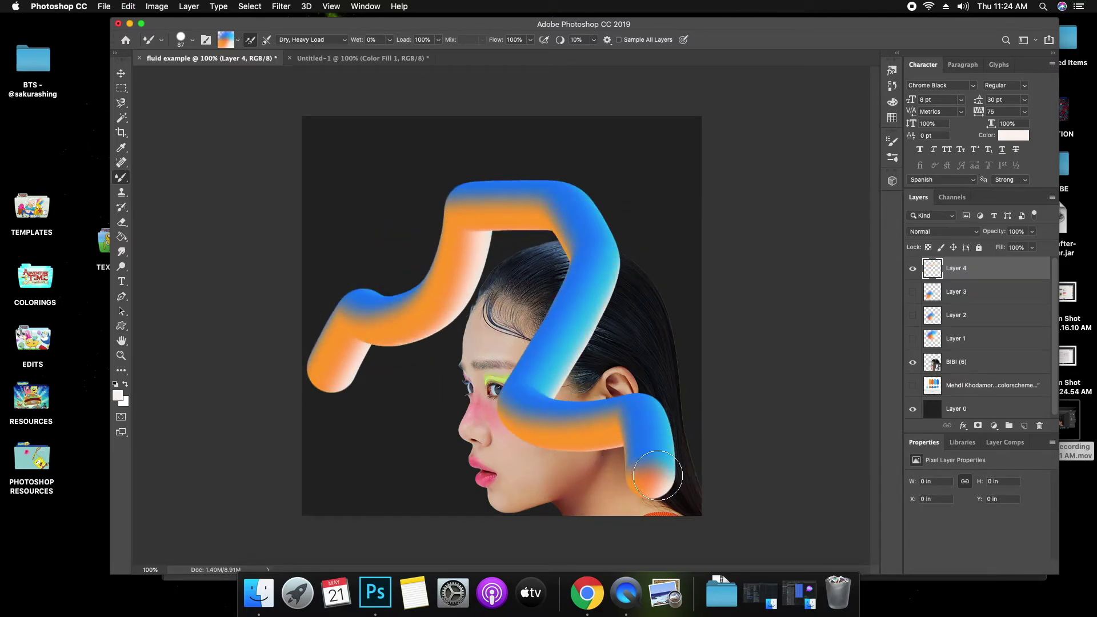
pyautogui.hotkey('ctrl', 'z')
pyautogui.moveTo(348, 474)
pyautogui.mouseDown()
pyautogui.moveTo(405, 464)
pyautogui.moveTo(469, 270)
pyautogui.moveTo(619, 162)
pyautogui.moveTo(550, 258)
pyautogui.mouseUp()
pyautogui.hotkey('ctrl', 'z')
pyautogui.hotkey('ctrl', 'z')
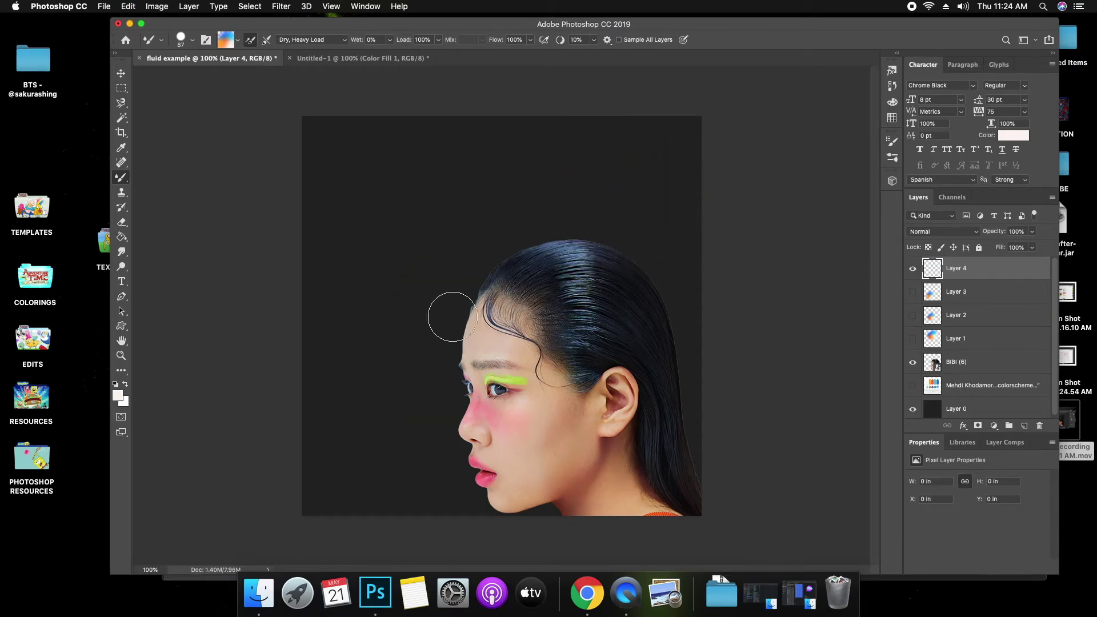
# Choose the form 1 brush from the form brushes set and stamp one 132 px gradient shape in front of the forehead.
pyautogui.rightClick(427, 219)
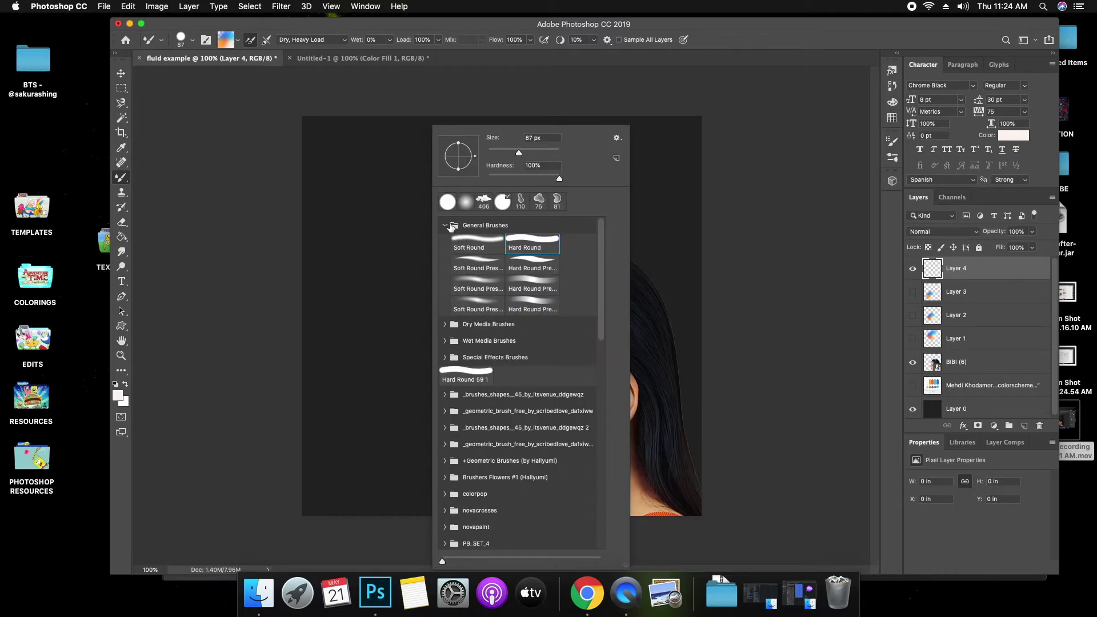
pyautogui.scroll(-15, 516, 350)
pyautogui.click(470, 439)
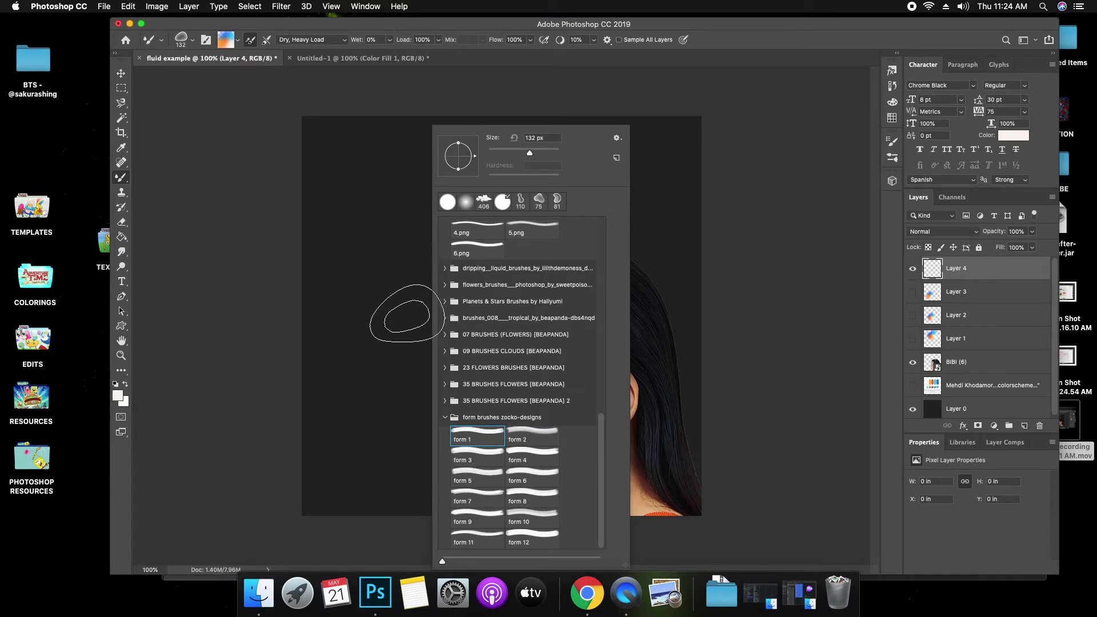
pyautogui.click(376, 273)
# Stamp a form 2 gradient shape in front of the mouth and a form 3 gradient circle above the head.
pyautogui.rightClick(472, 212)
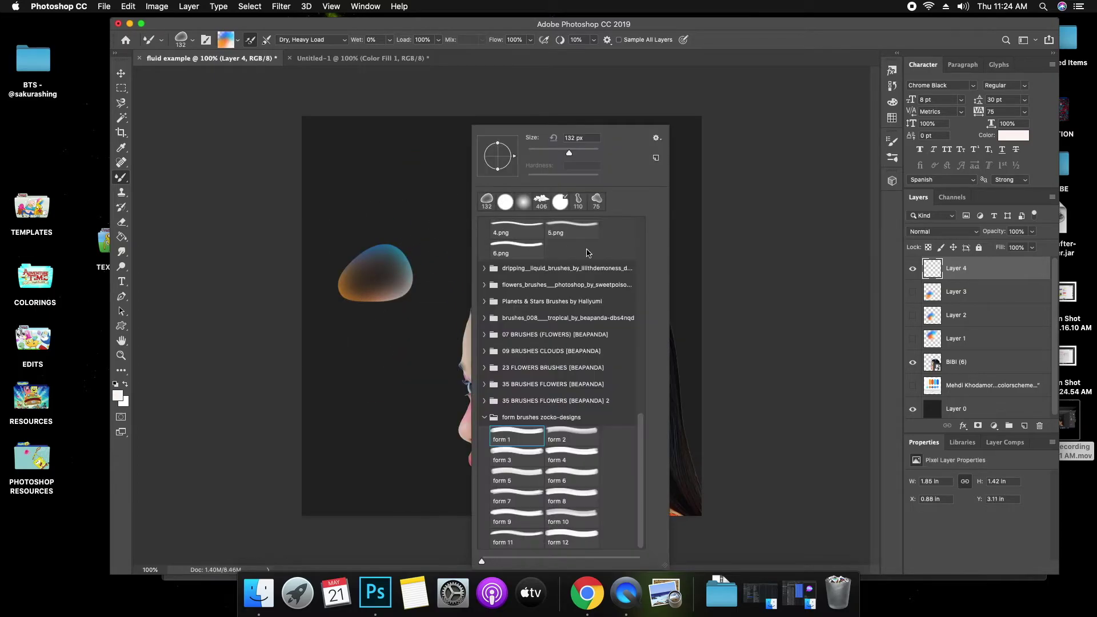
pyautogui.click(590, 441)
pyautogui.click(436, 450)
pyautogui.rightClick(605, 342)
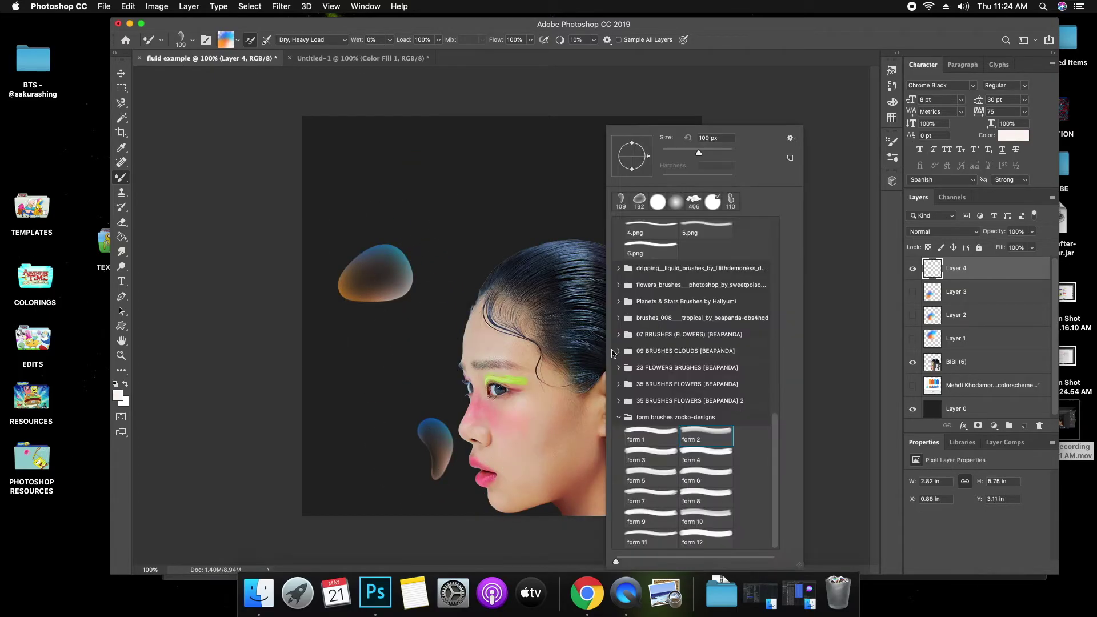
pyautogui.click(656, 461)
pyautogui.click(553, 178)
# Stamp a form 4 gradient shape above the back of the head and a form 5 shape over the front hairline.
pyautogui.rightClick(634, 211)
pyautogui.click(738, 455)
pyautogui.click(628, 218)
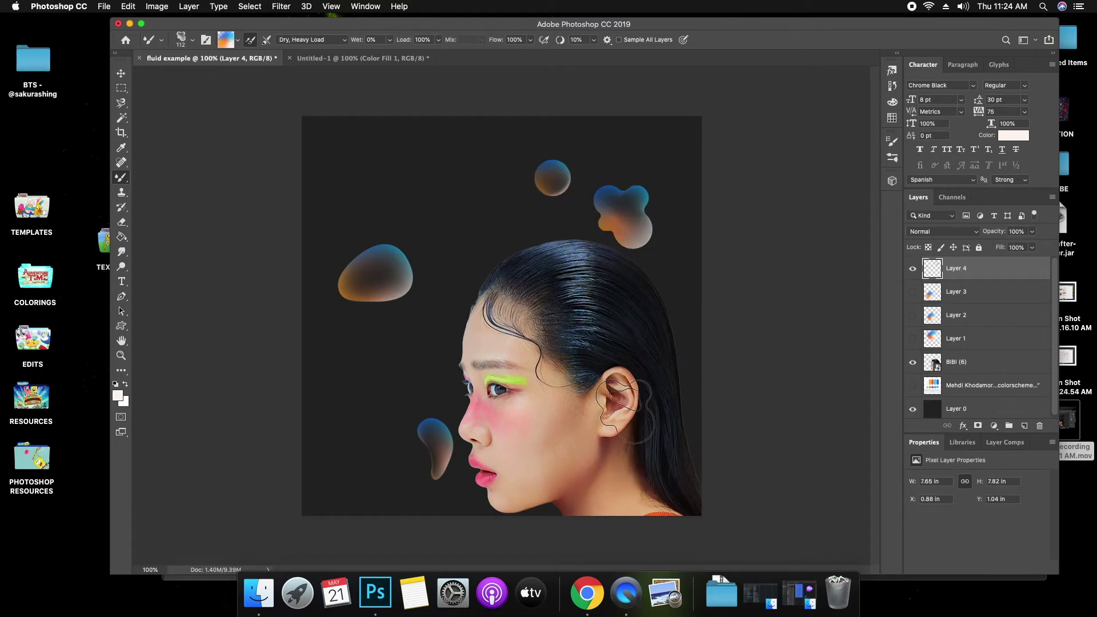
pyautogui.rightClick(571, 344)
pyautogui.click(636, 487)
pyautogui.click(506, 276)
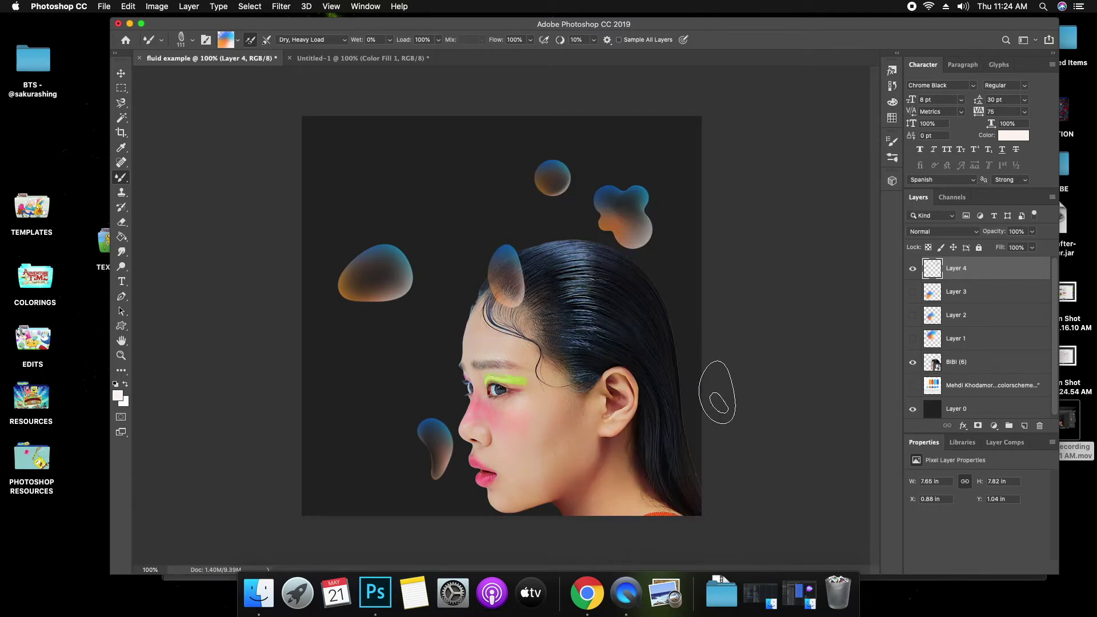
# Choose the first leaf brush from the brushes_008___tropical_by_beapanda set for the Mixer Brush.
pyautogui.rightClick(588, 301)
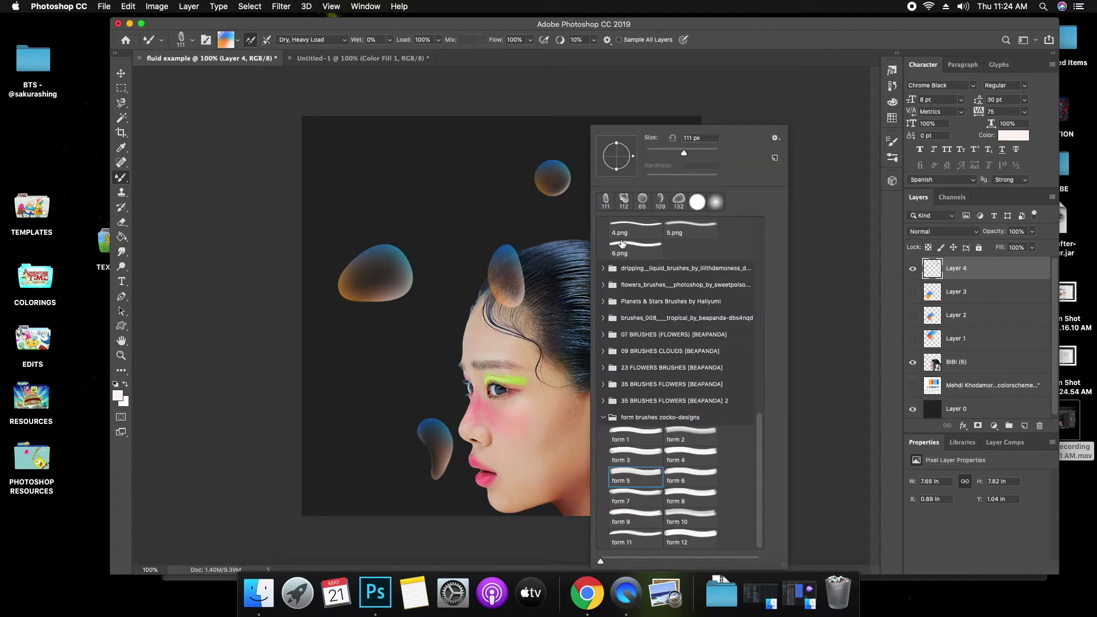
pyautogui.click(605, 418)
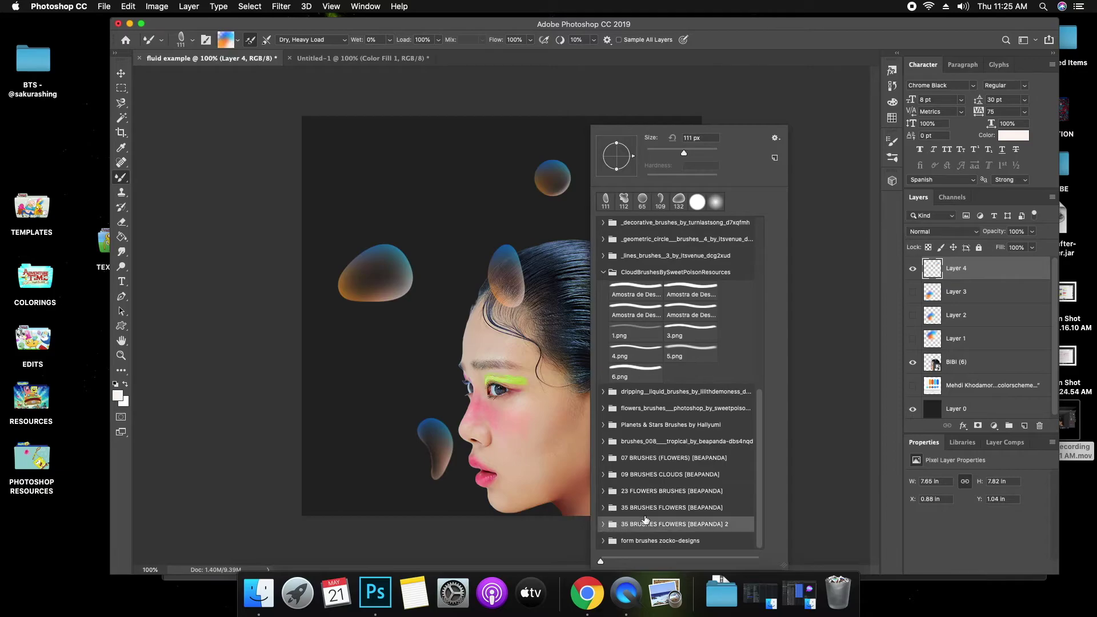
pyautogui.click(603, 441)
pyautogui.click(652, 462)
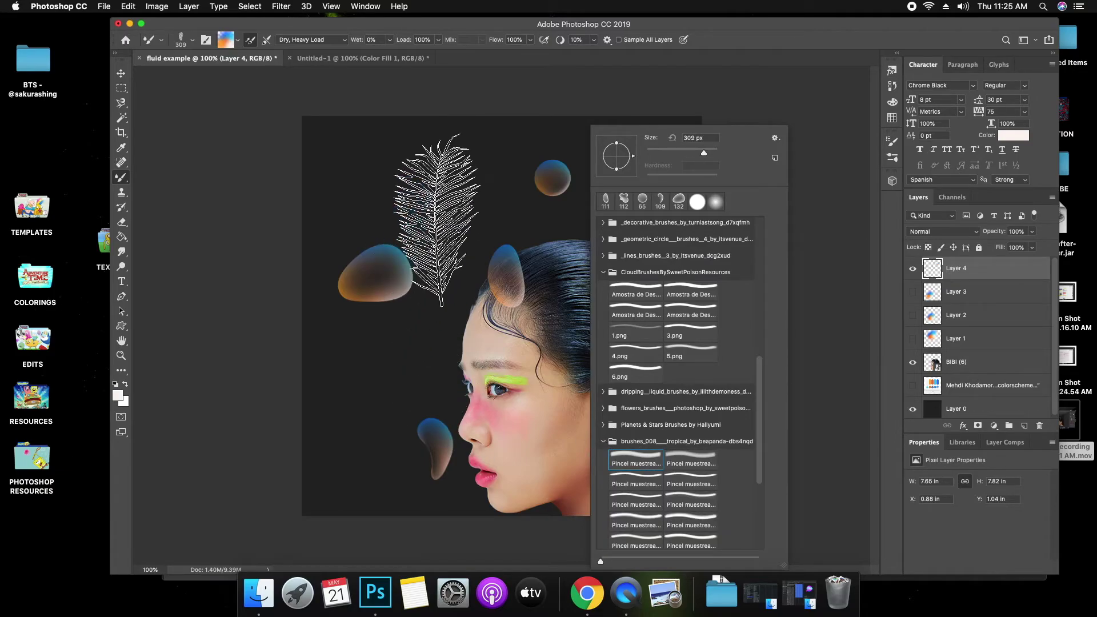
# Add a new layer directly below the BIBI (6) portrait layer and stamp a 309 px gradient leaf behind the forehead.
pyautogui.click(983, 294)
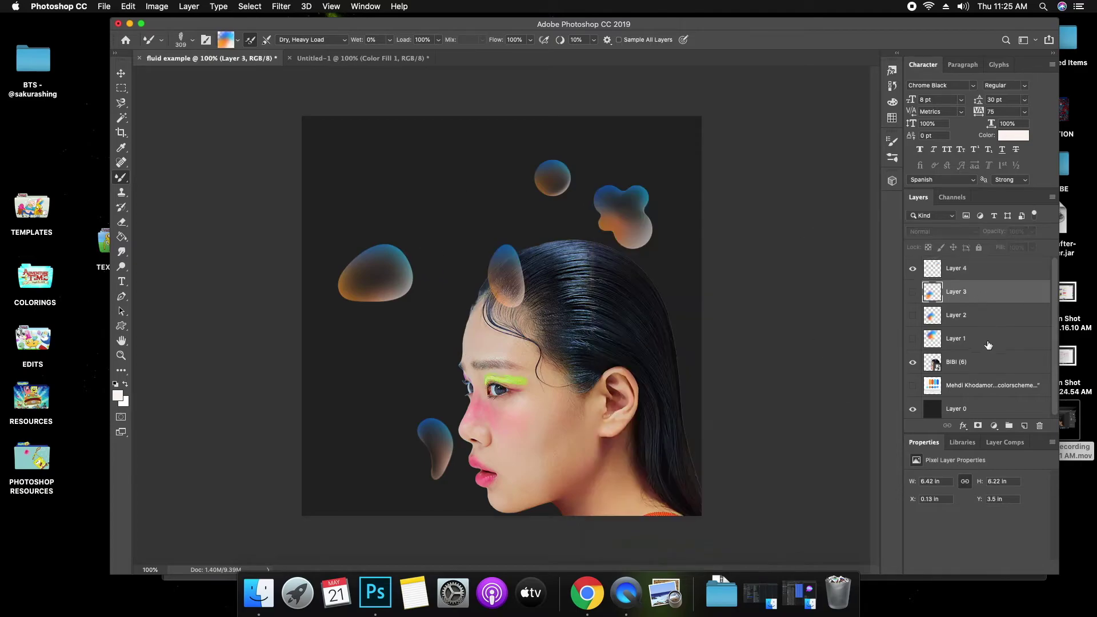
pyautogui.click(981, 387)
pyautogui.click(1024, 426)
pyautogui.click(477, 319)
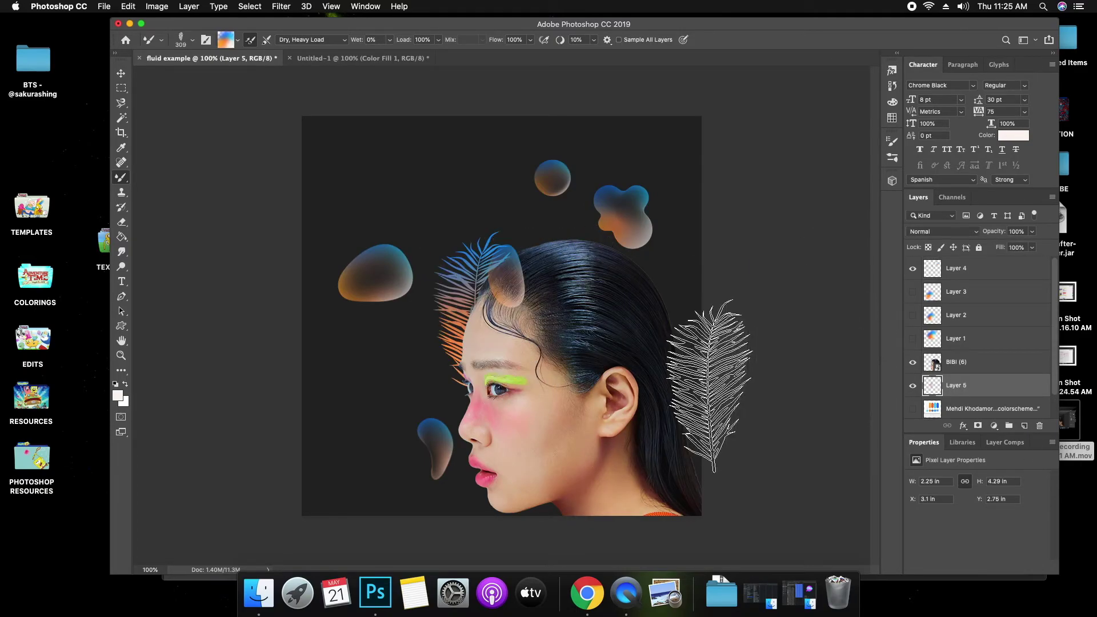
# Stamp a 319 px gradient leaf behind the face and chin using the second brush of the tropical set.
pyautogui.rightClick(565, 320)
pyautogui.click(653, 464)
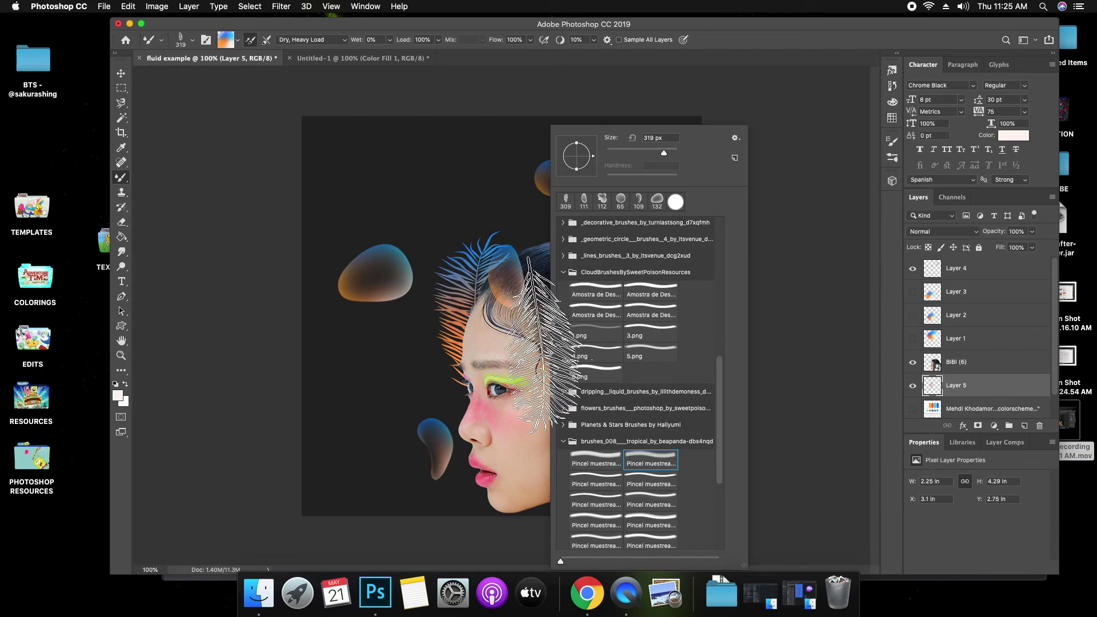
pyautogui.click(529, 400)
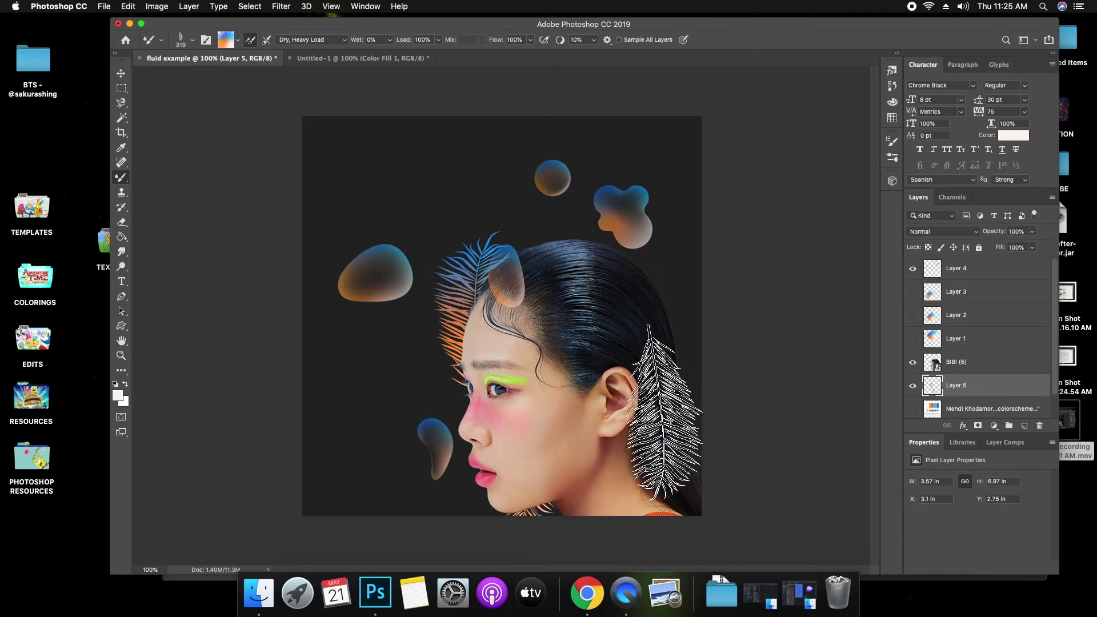
# Try stamping a 369 px tropical leaf behind the back of the head, and undo it.
pyautogui.rightClick(686, 412)
pyautogui.click(737, 486)
pyautogui.click(604, 349)
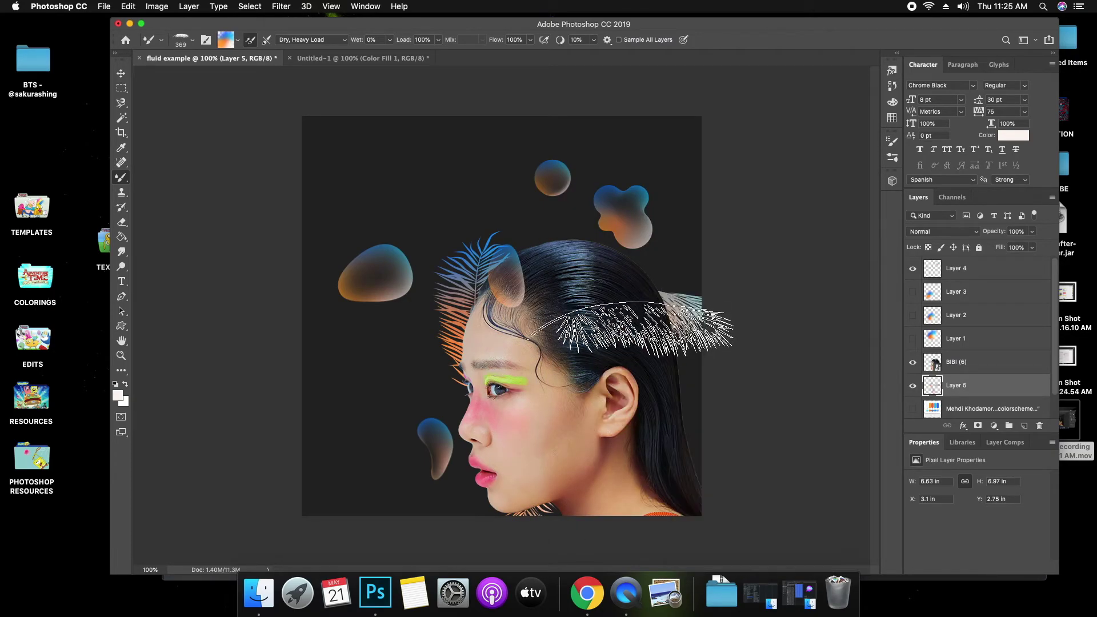
pyautogui.press('super+z')
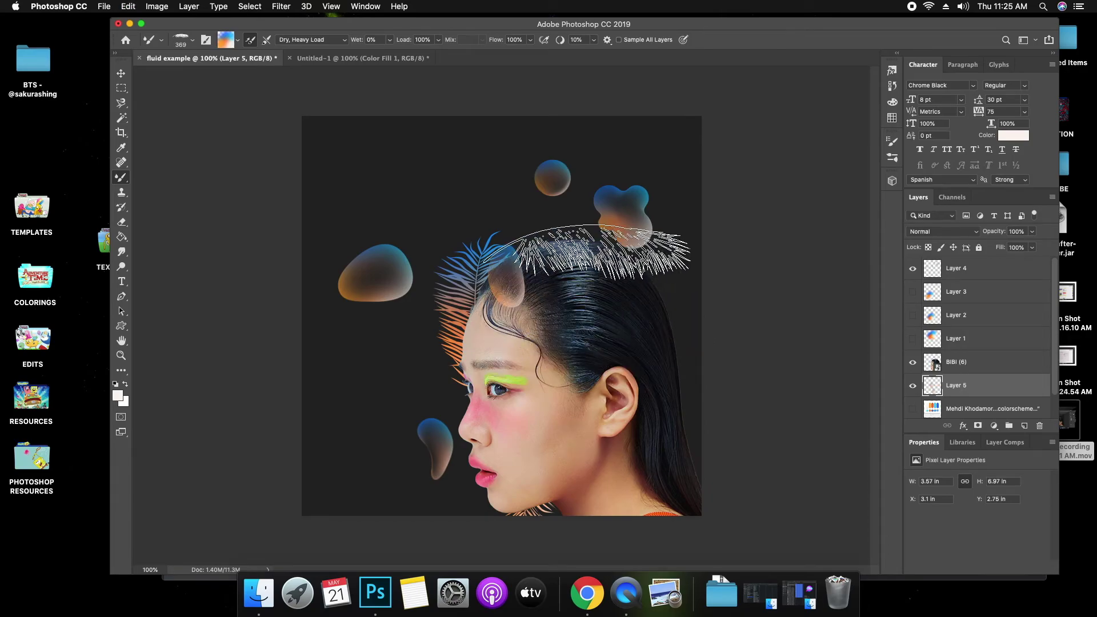
# Choose a 164 px brush from the _geometric_brush_free set and stamp its dash pattern in front of the face.
pyautogui.rightClick(465, 186)
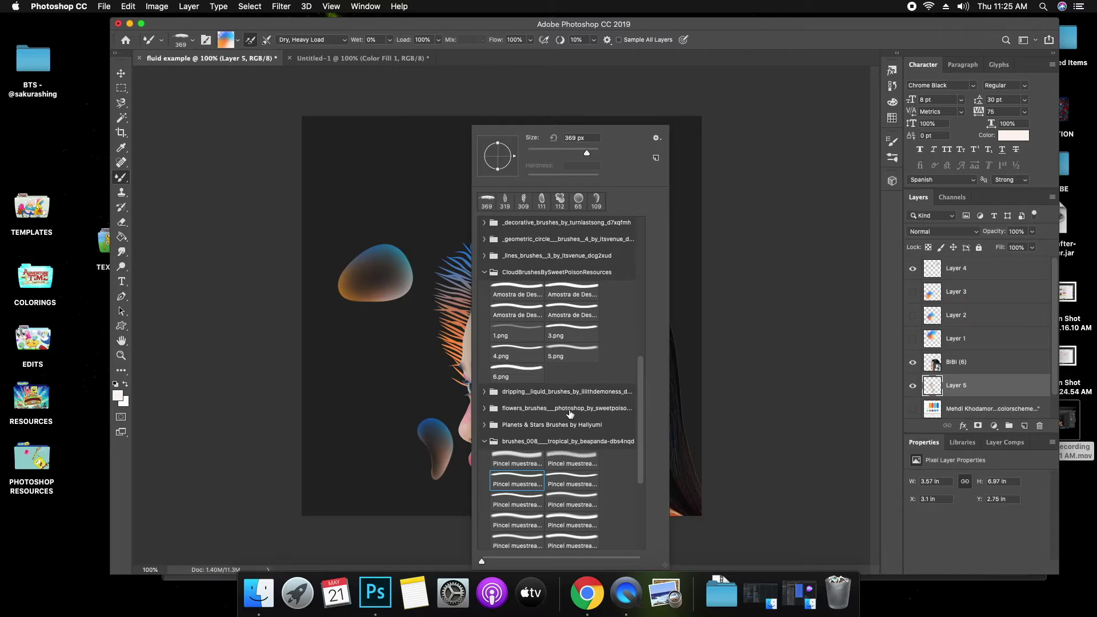
pyautogui.click(484, 441)
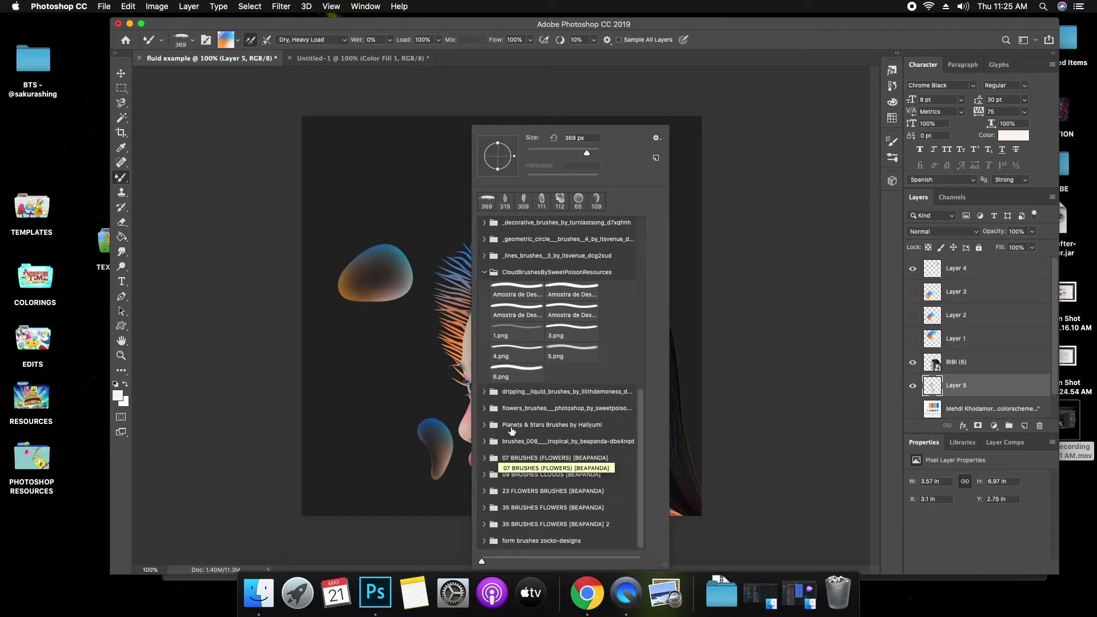
pyautogui.click(485, 272)
pyautogui.scroll(10, 562, 363)
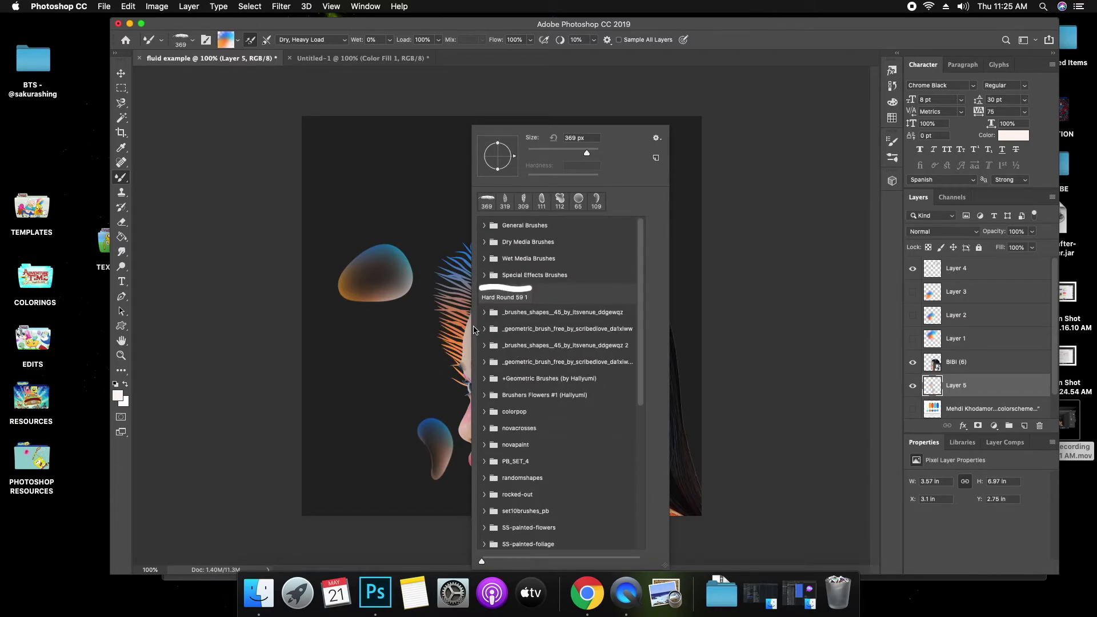
pyautogui.click(484, 329)
pyautogui.click(511, 368)
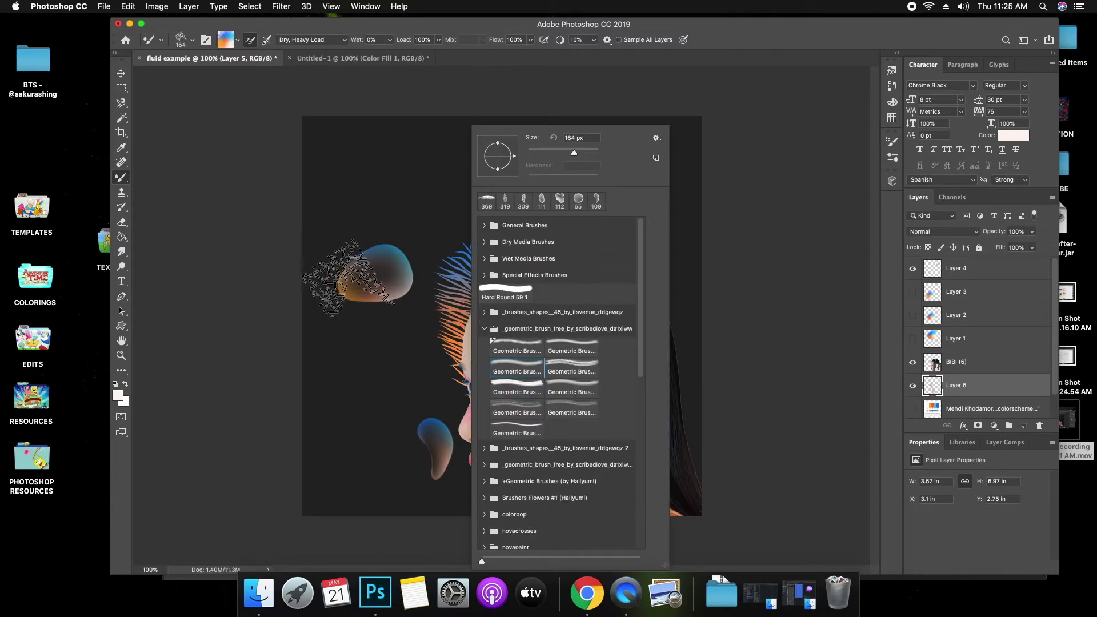
pyautogui.click(364, 367)
# Stamp a 180 px cluster of geometric shapes above the forehead and a 201 px geometric pattern behind the top of the head.
pyautogui.rightClick(579, 370)
pyautogui.click(675, 371)
pyautogui.click(401, 166)
pyautogui.rightClick(680, 328)
pyautogui.click(721, 413)
pyautogui.click(583, 260)
# Choose the first brush of the _brushes_shapes__45_by_itsvenue_ddgewqz 2 set and stamp 490 px gradient circles behind the lower face.
pyautogui.rightClick(581, 320)
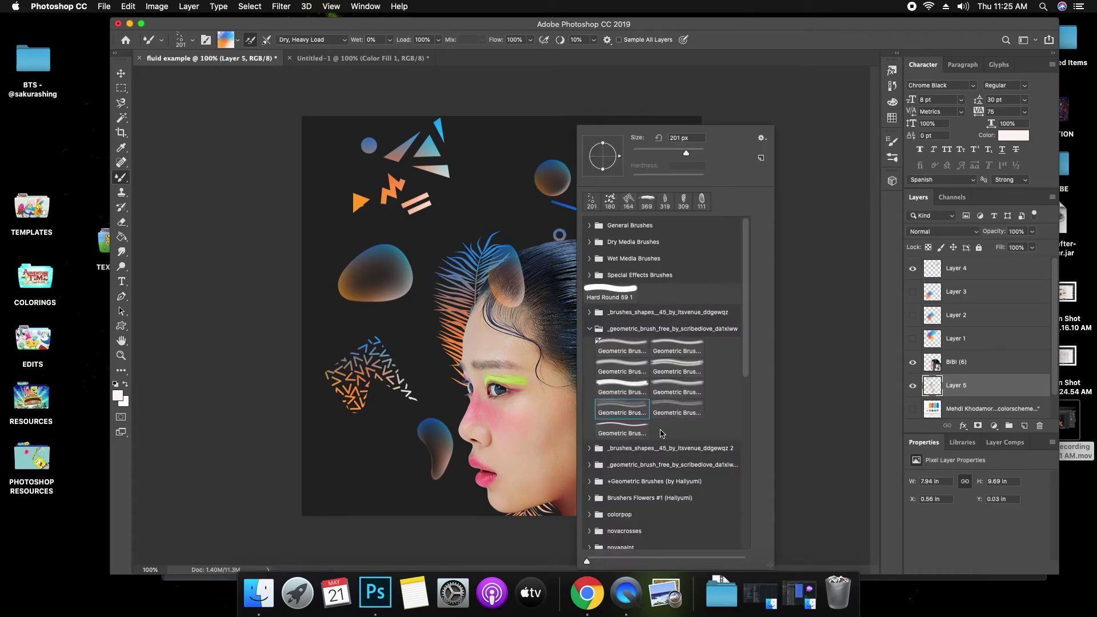
pyautogui.click(589, 447)
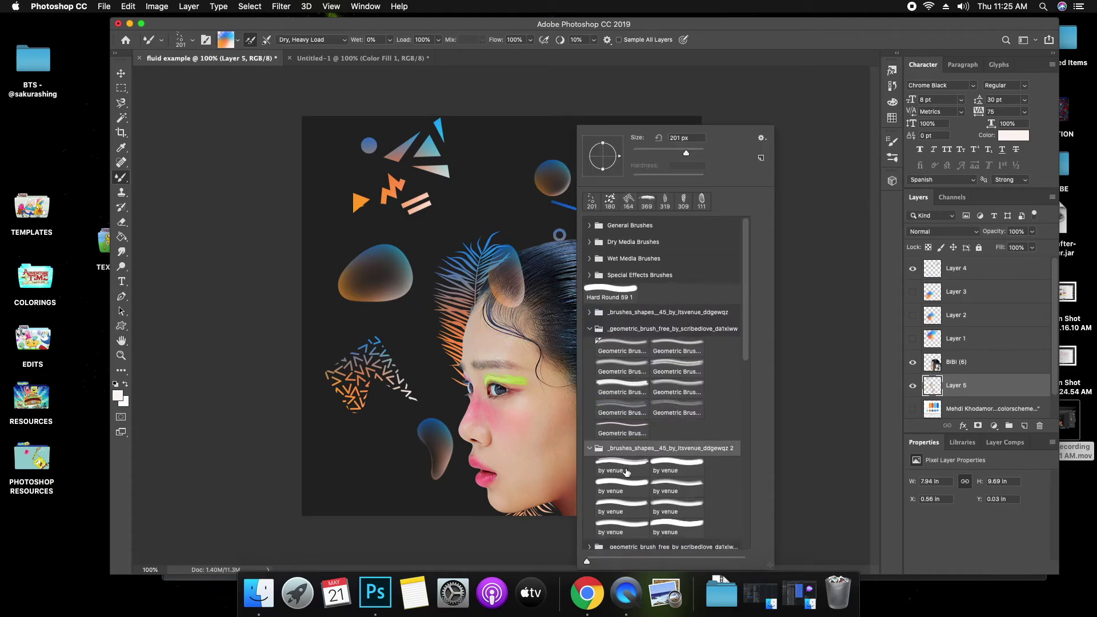
pyautogui.click(622, 464)
pyautogui.click(440, 491)
# Stamp a 292 px cut gradient circle at the canvas's upper edge using the second by venue brush.
pyautogui.rightClick(657, 400)
pyautogui.click(723, 465)
pyautogui.click(550, 91)
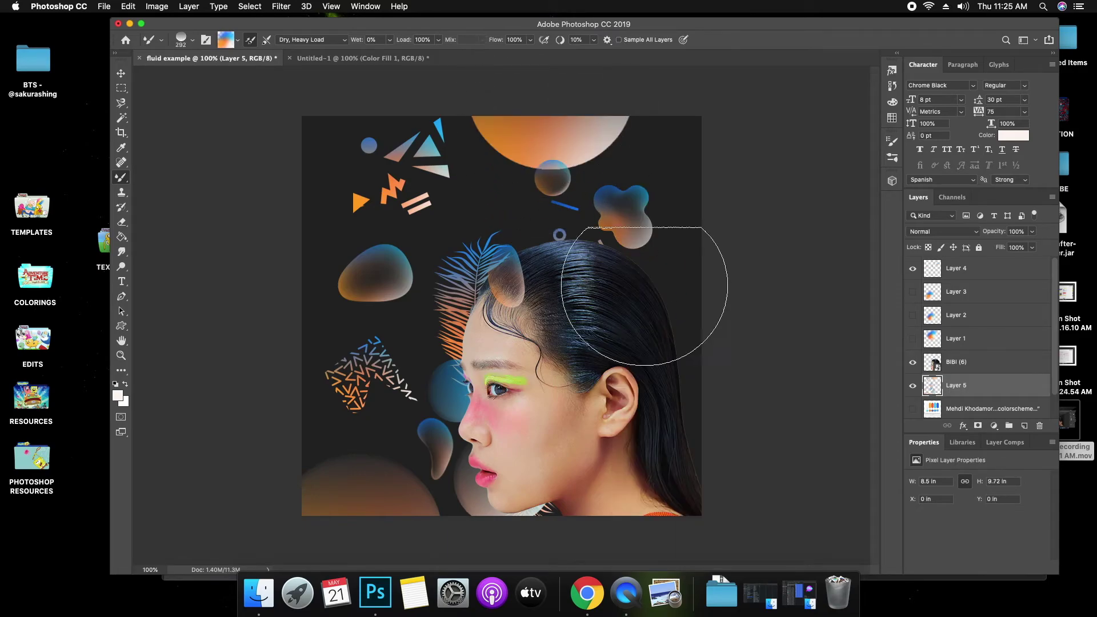
# Set the cut circle brush's size to 114 px and reopen the brush picker.
pyautogui.rightClick(657, 261)
pyautogui.moveTo(760, 153); pyautogui.dragTo(742, 156)
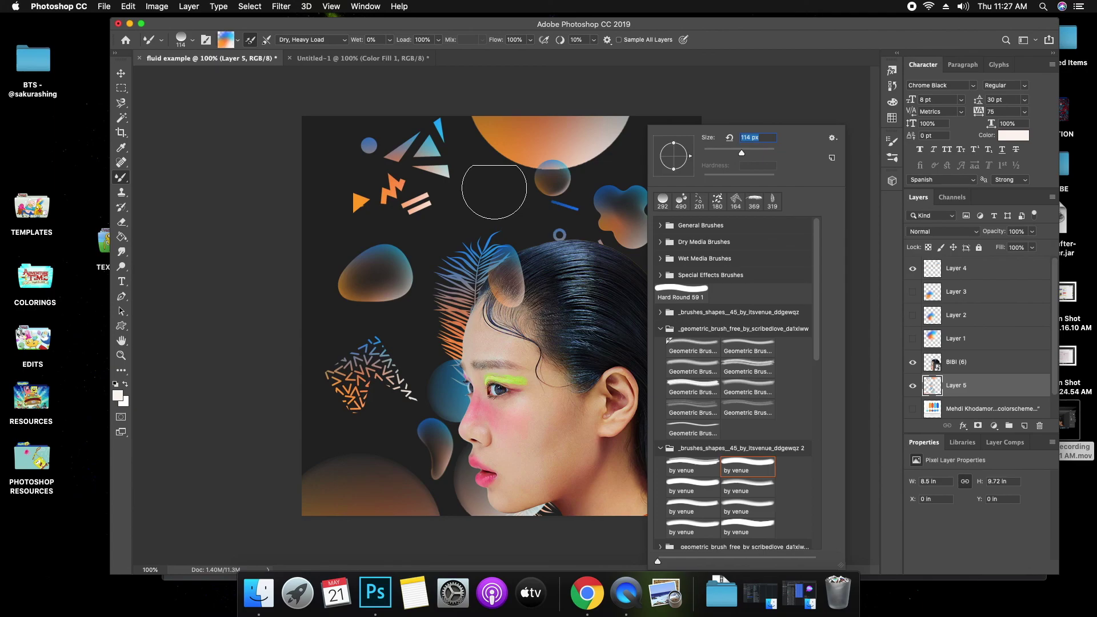
pyautogui.press('Escape')
pyautogui.rightClick(478, 215)
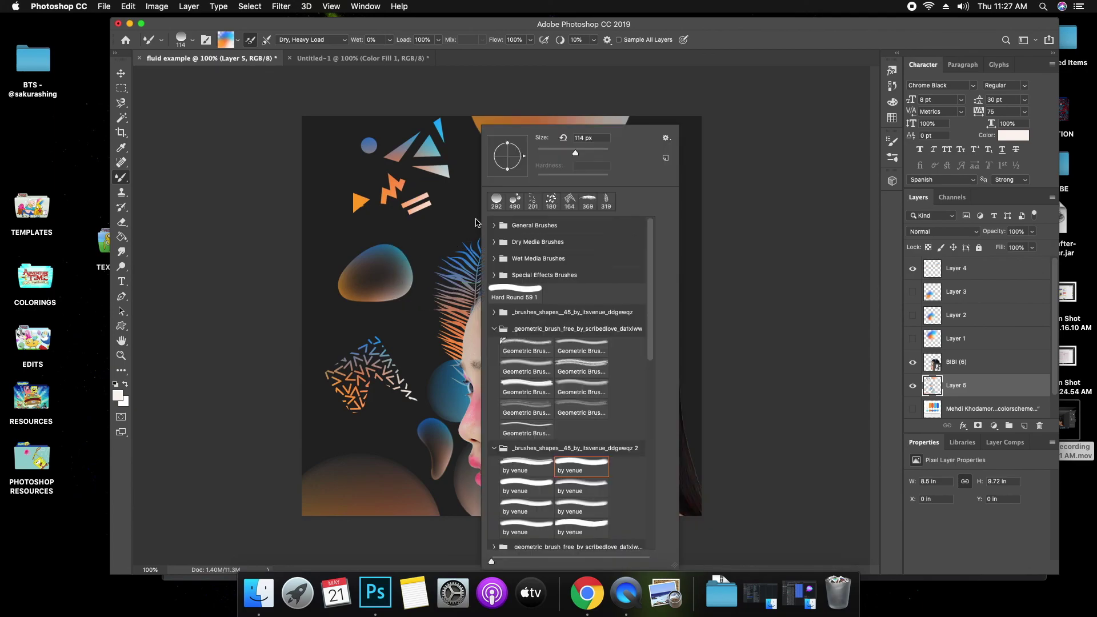